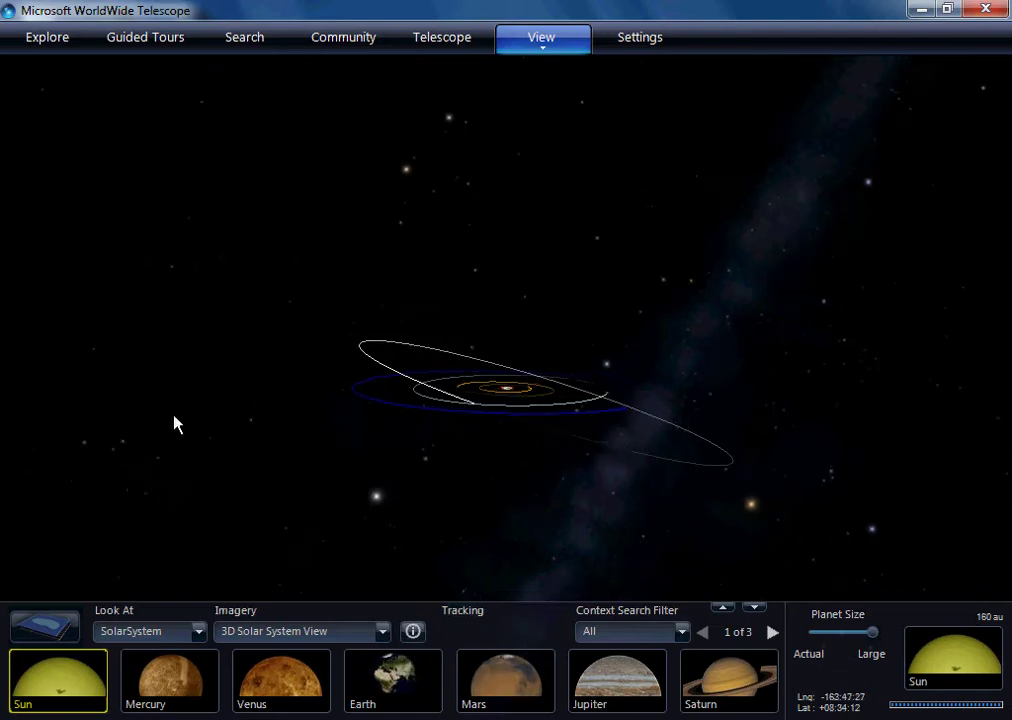
- Rotate and tilt the 3D solar system so the planets' orbits open out around the Sun
drag(174, 436, 436, 473)
scroll(436, 473, up, 3)
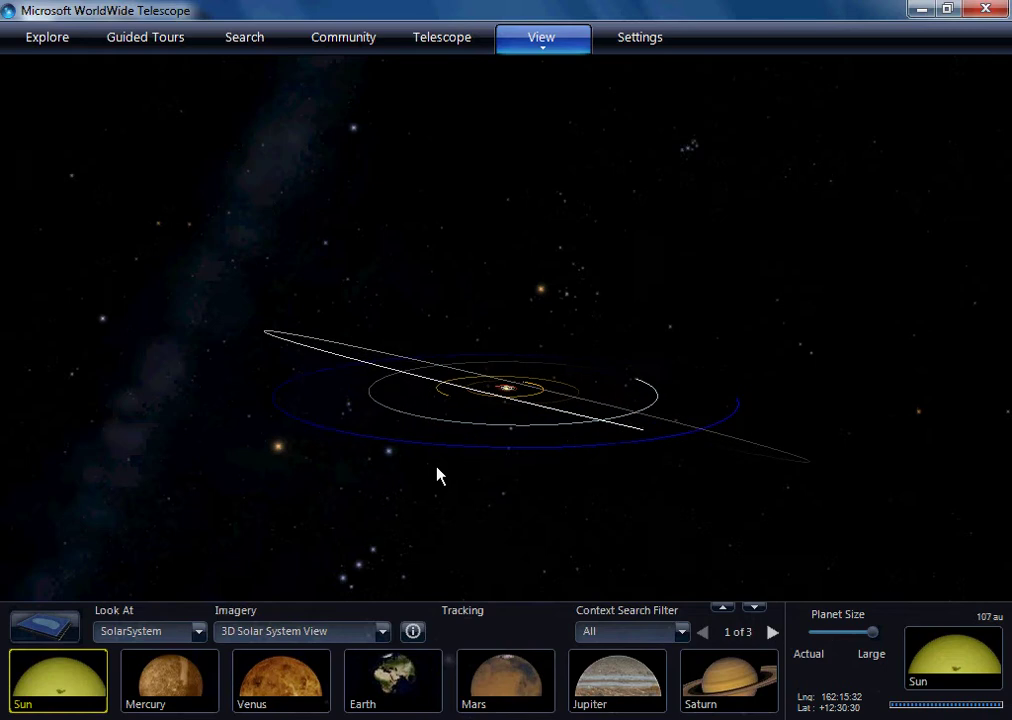
drag(848, 474, 270, 553)
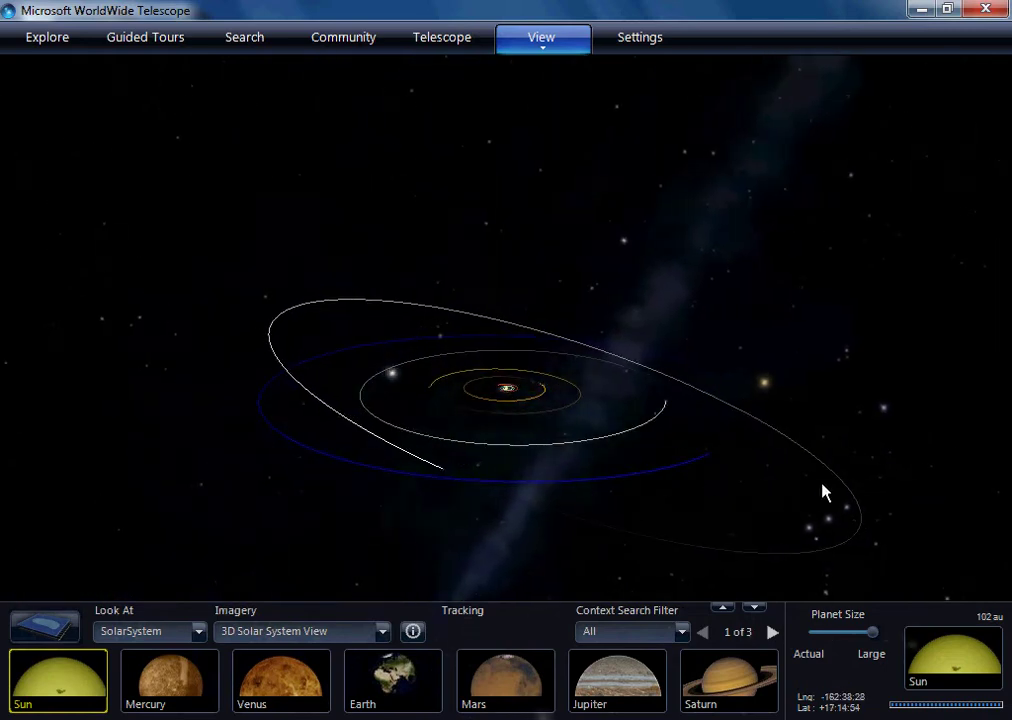
drag(786, 504, 429, 512)
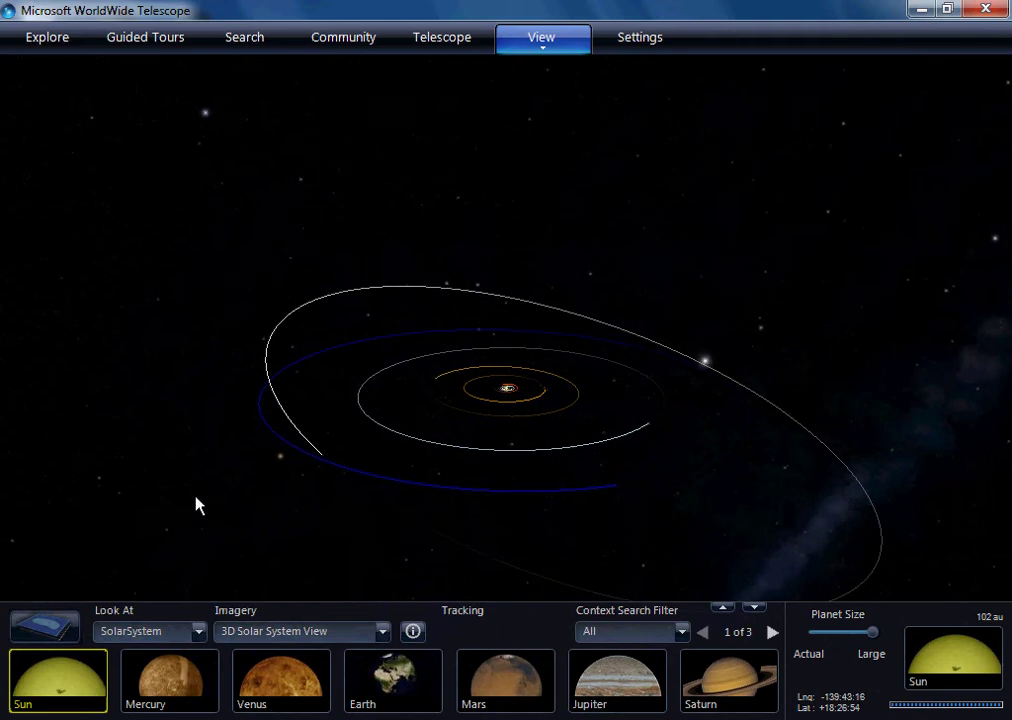
- Keep SolarSystem selected in the Look At list and rotate the view again
click(199, 632)
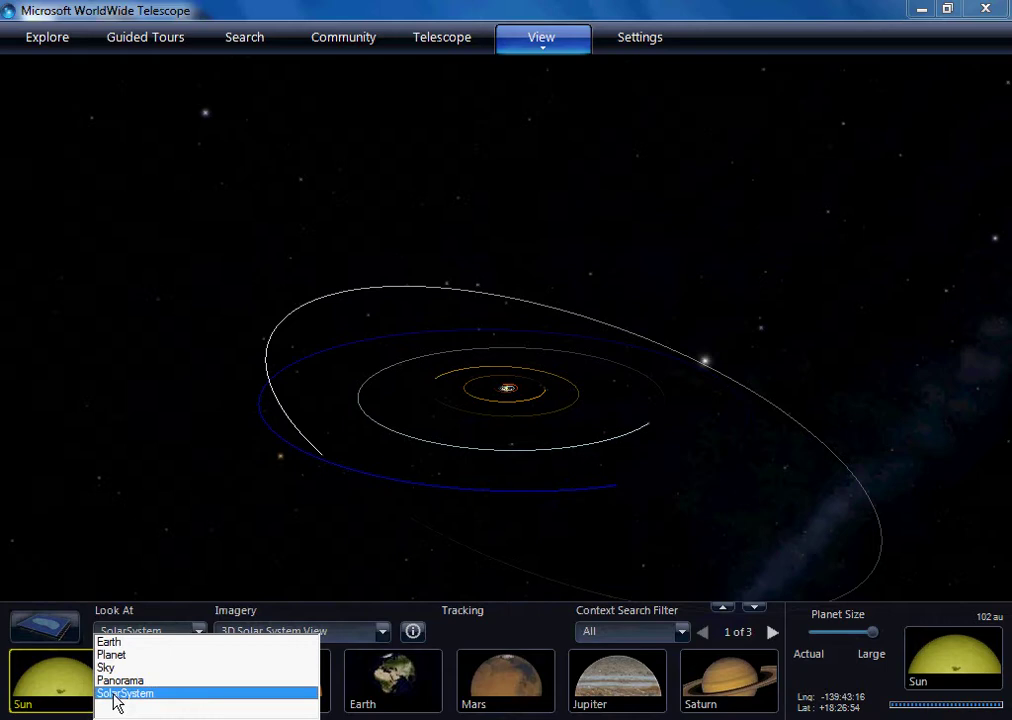
click(114, 694)
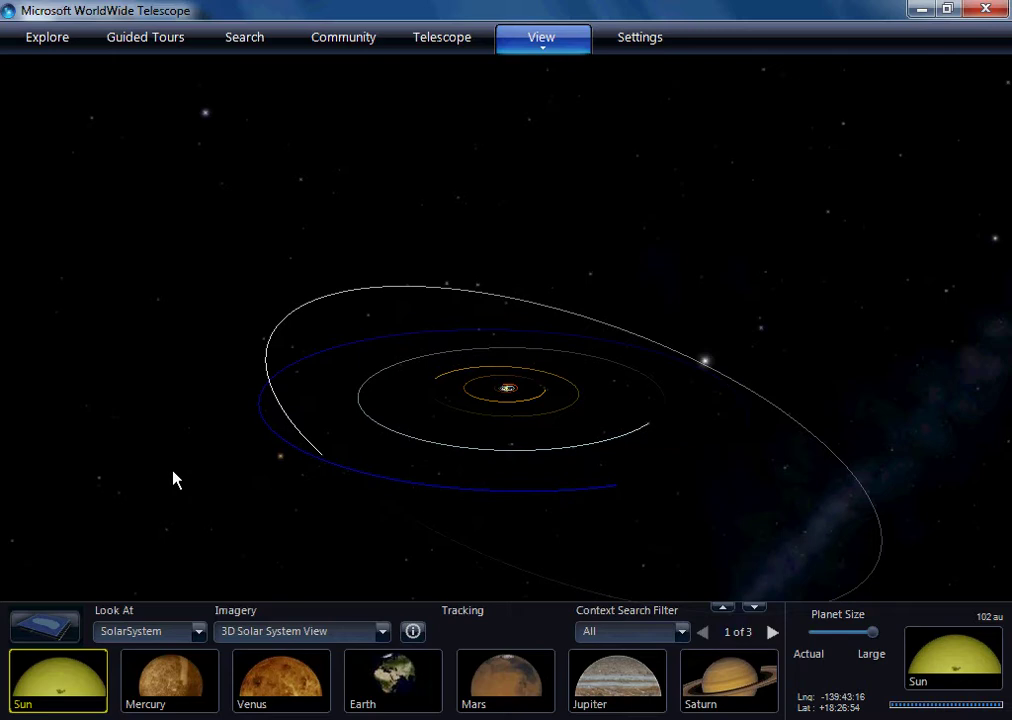
drag(195, 457, 541, 392)
- Zoom into the inner solar system and shrink the planets toward actual size
scroll(514, 462, up, 6)
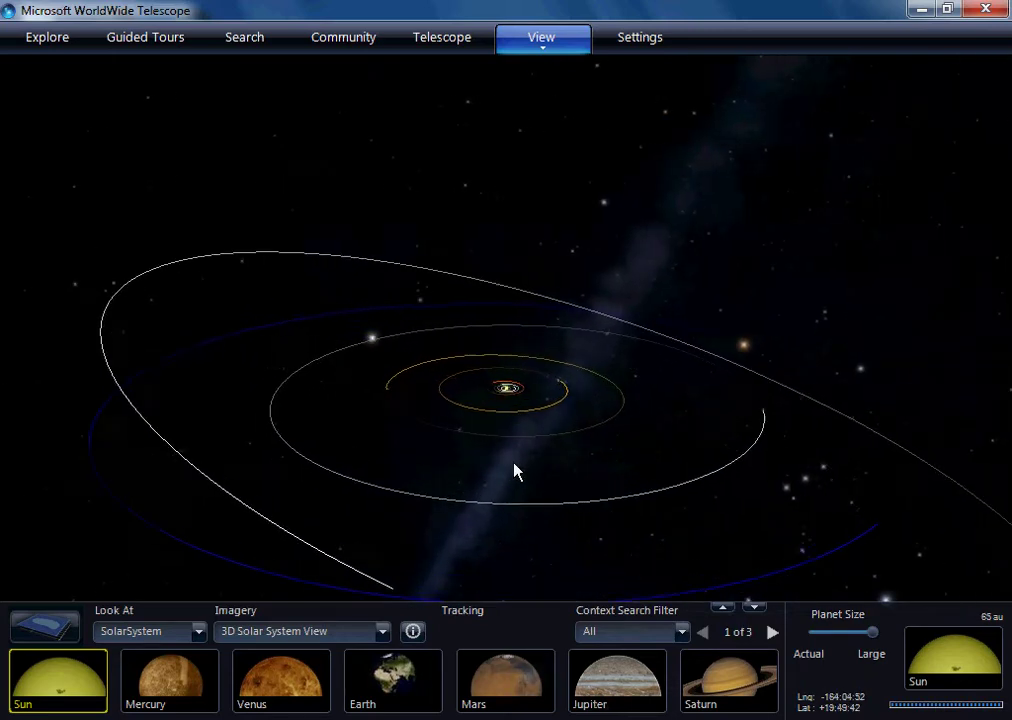
scroll(521, 470, up, 3)
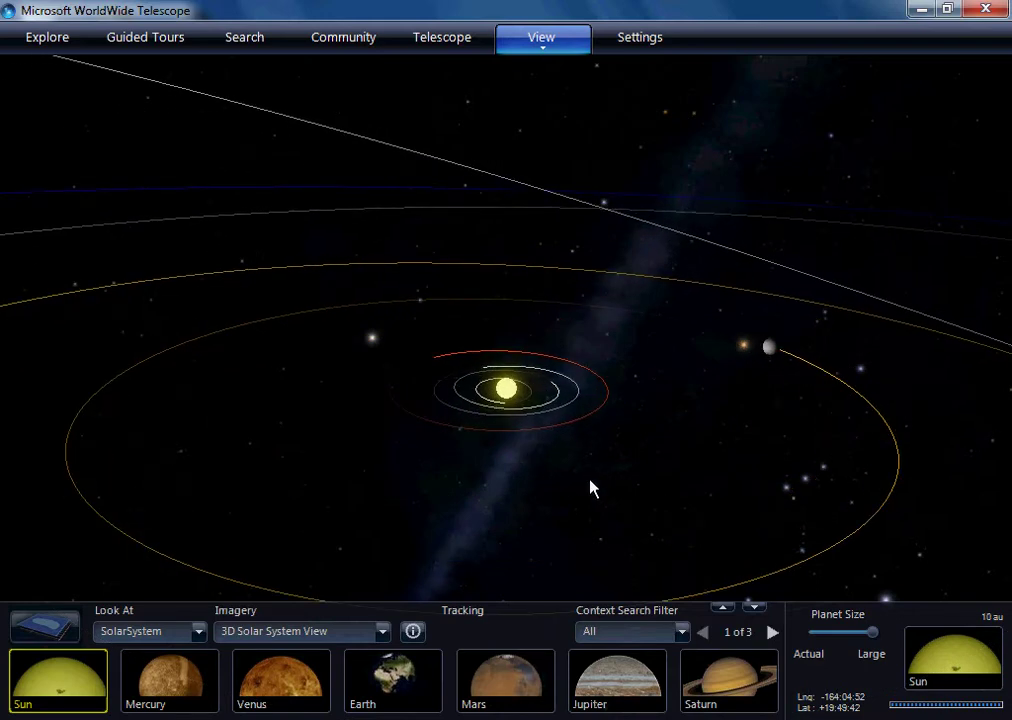
drag(875, 642, 862, 645)
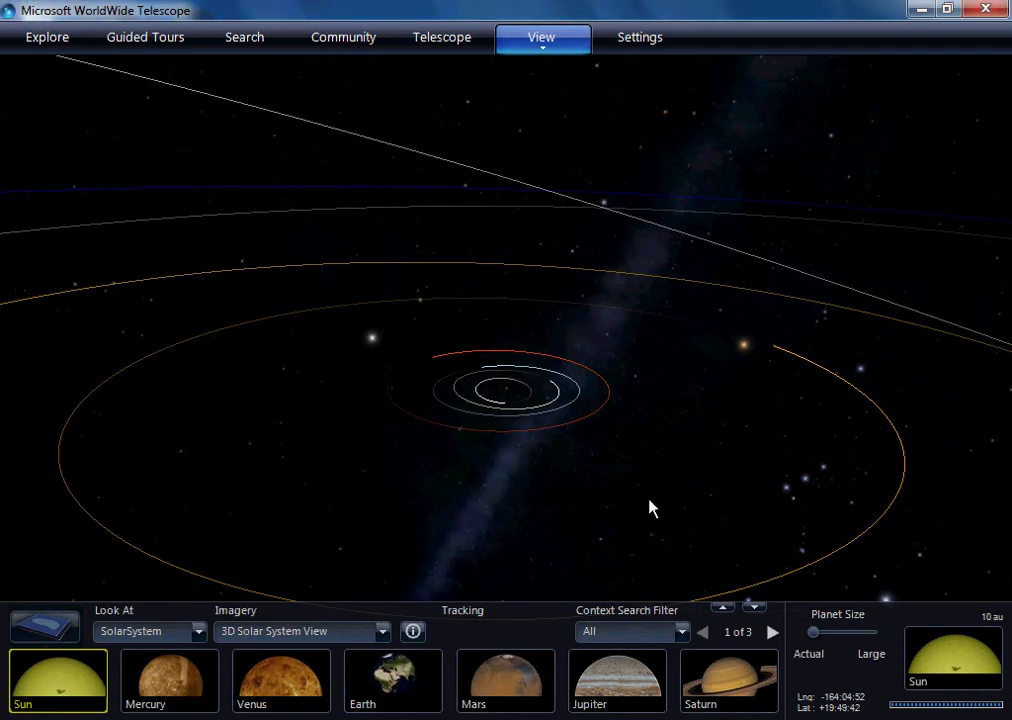
- Zoom and rotate around the inner orbits, then set Planet Size to Large so the Sun is a disc
scroll(640, 522, up, 3)
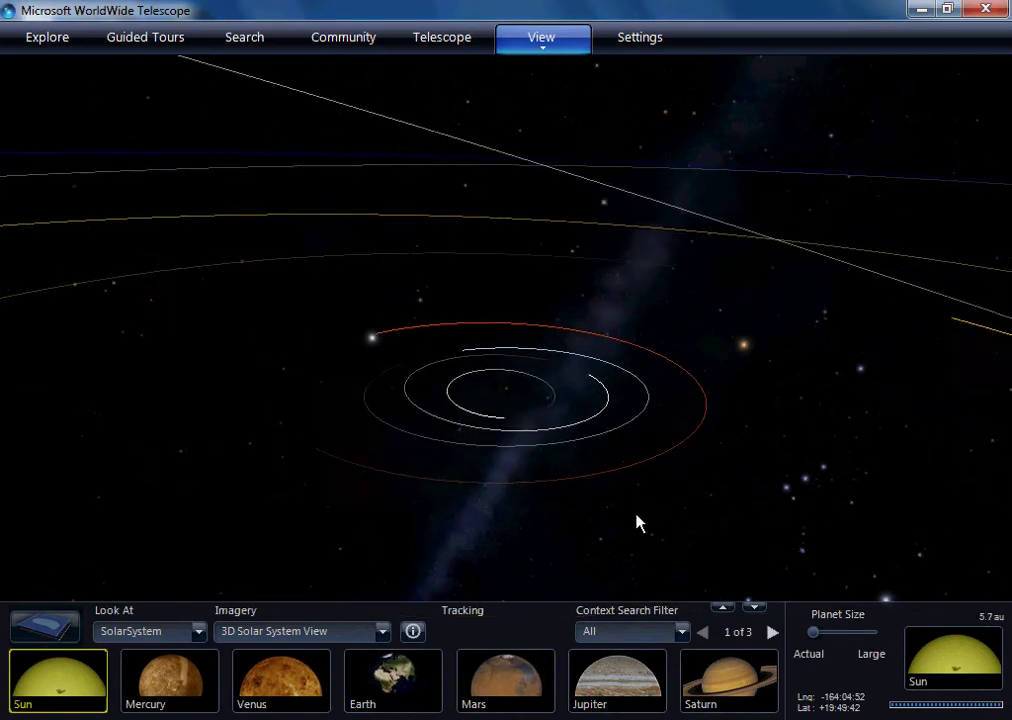
scroll(638, 522, up, 3)
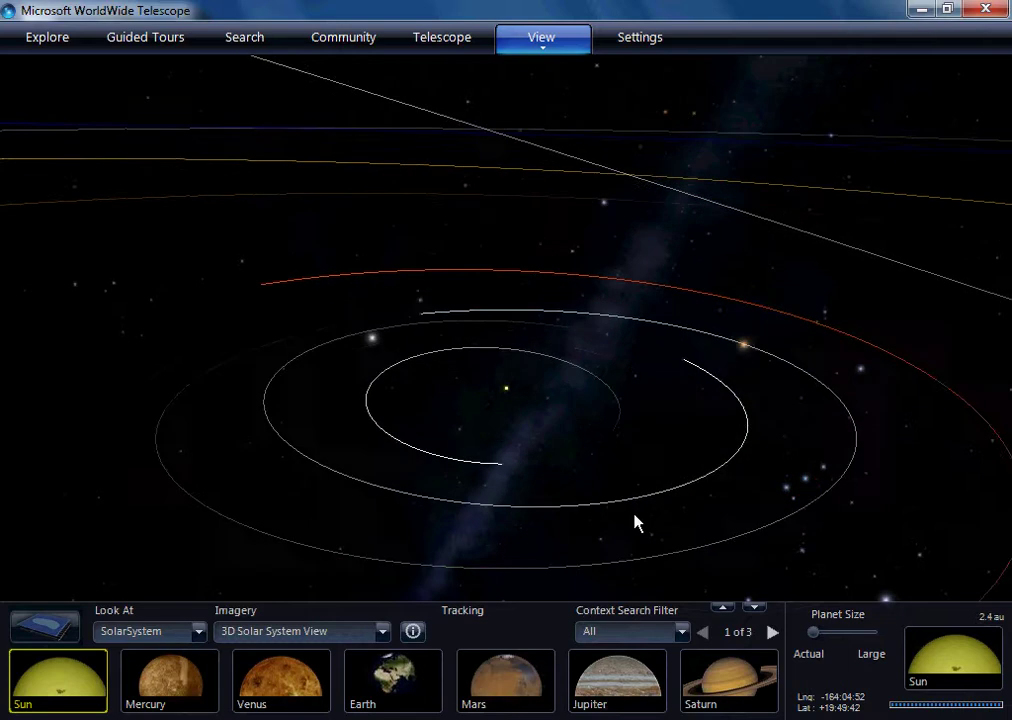
scroll(517, 459, up, 3)
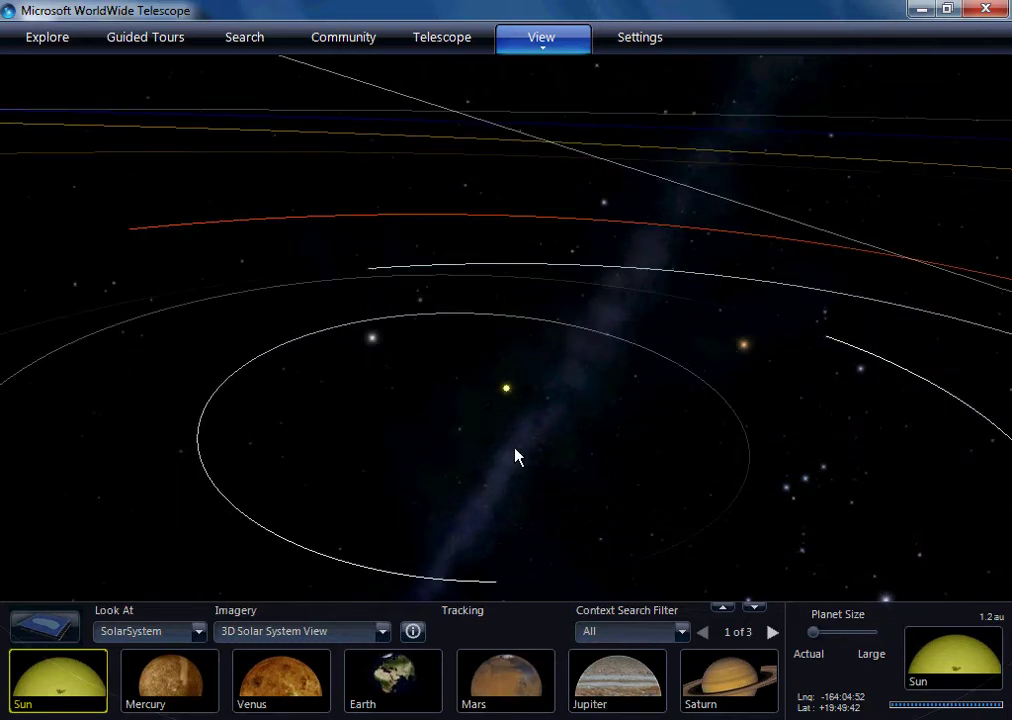
scroll(516, 457, down, 3)
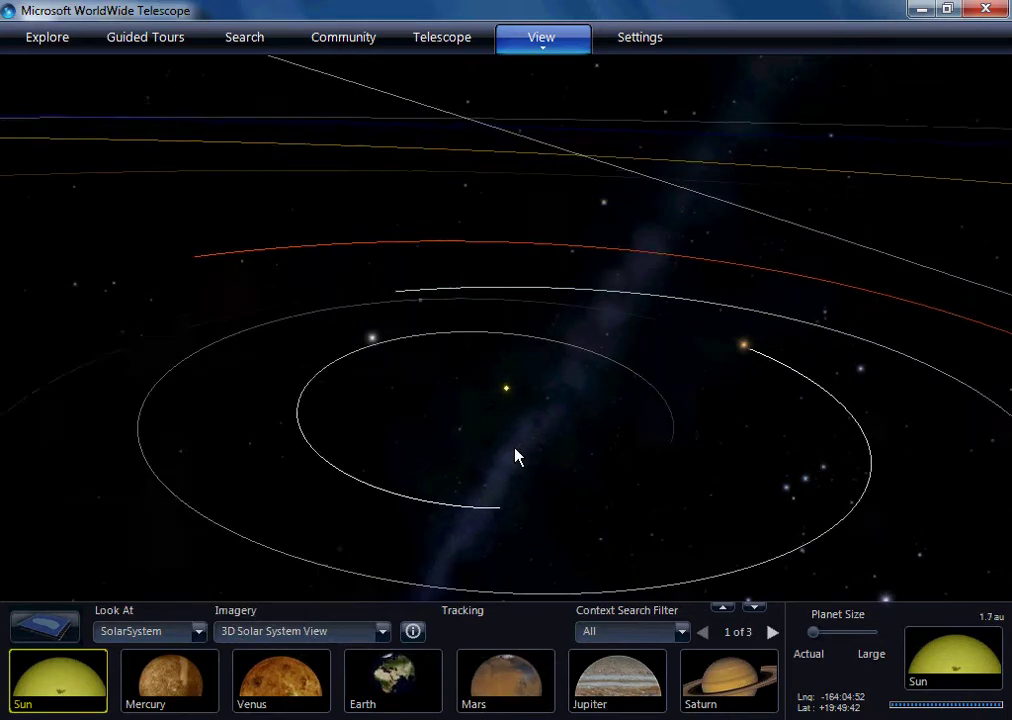
drag(361, 449, 632, 524)
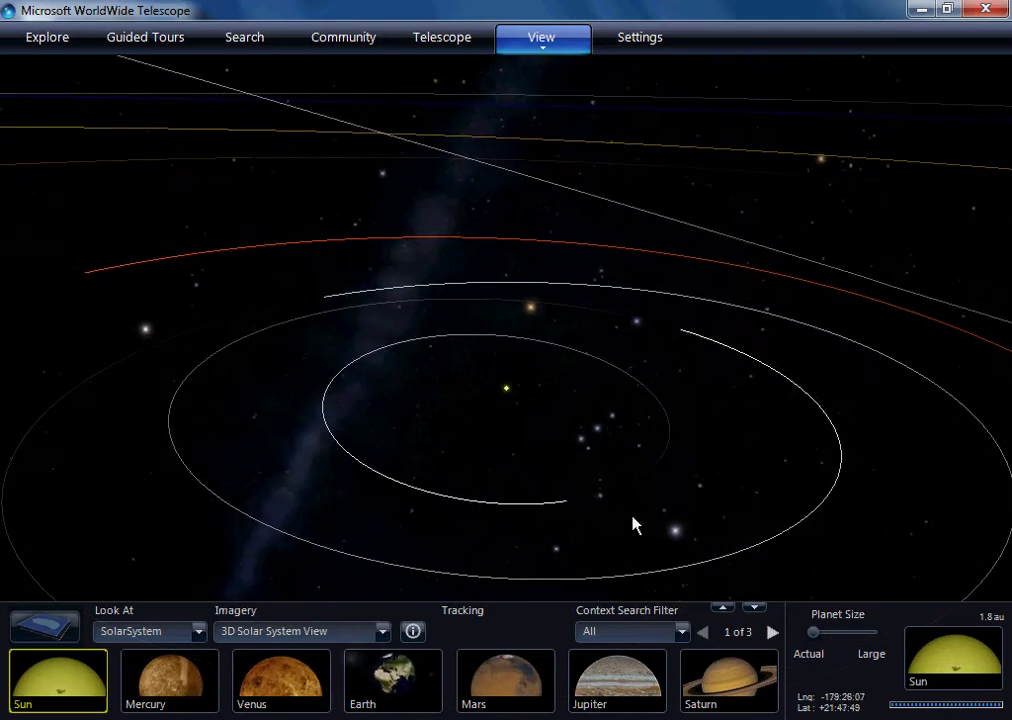
drag(814, 635, 897, 643)
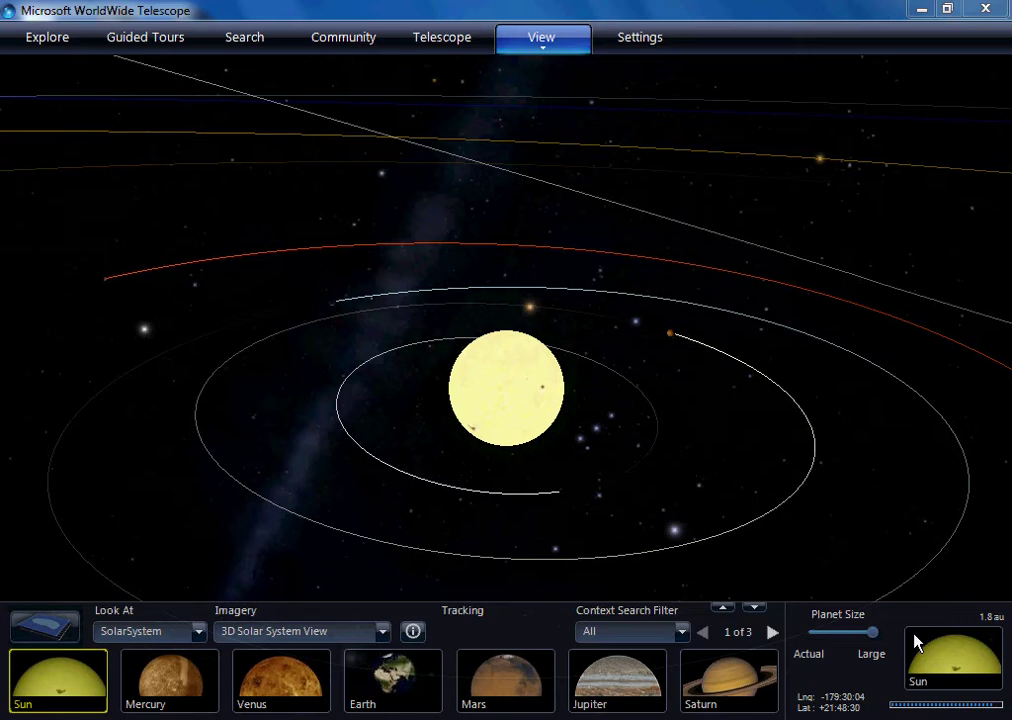
- Rotate around the enlarged Sun, adjusting Planet Size, until Earth's labelled position comes round
drag(865, 458, 580, 430)
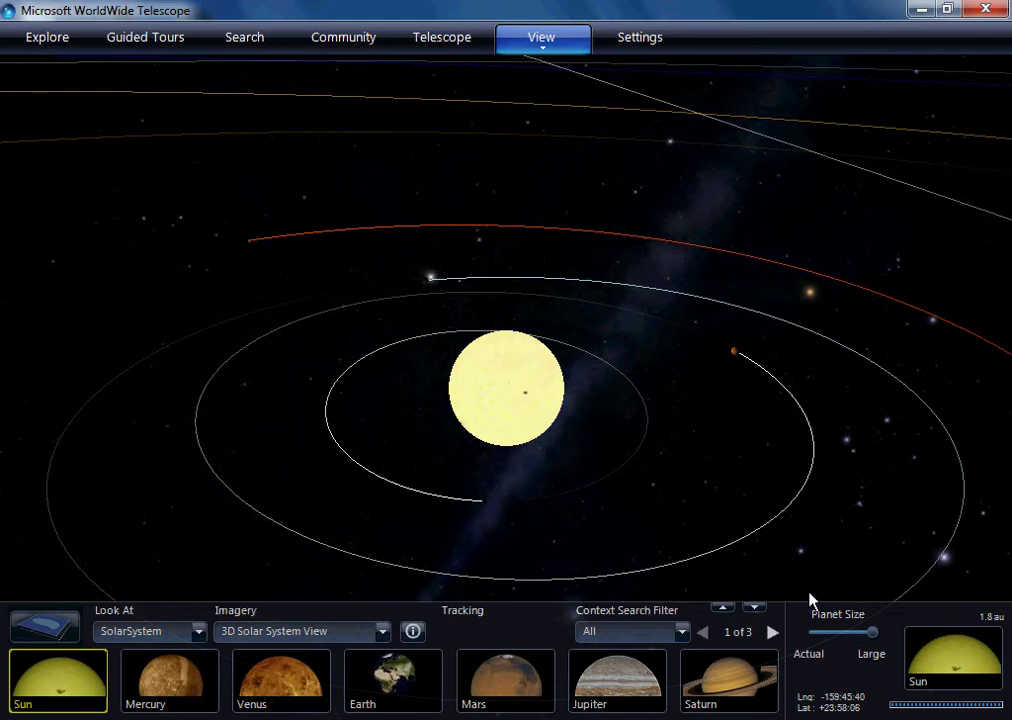
mouse_move(874, 637)
mouse_down()
mouse_move(785, 637)
mouse_move(885, 641)
mouse_up()
drag(763, 492, 591, 494)
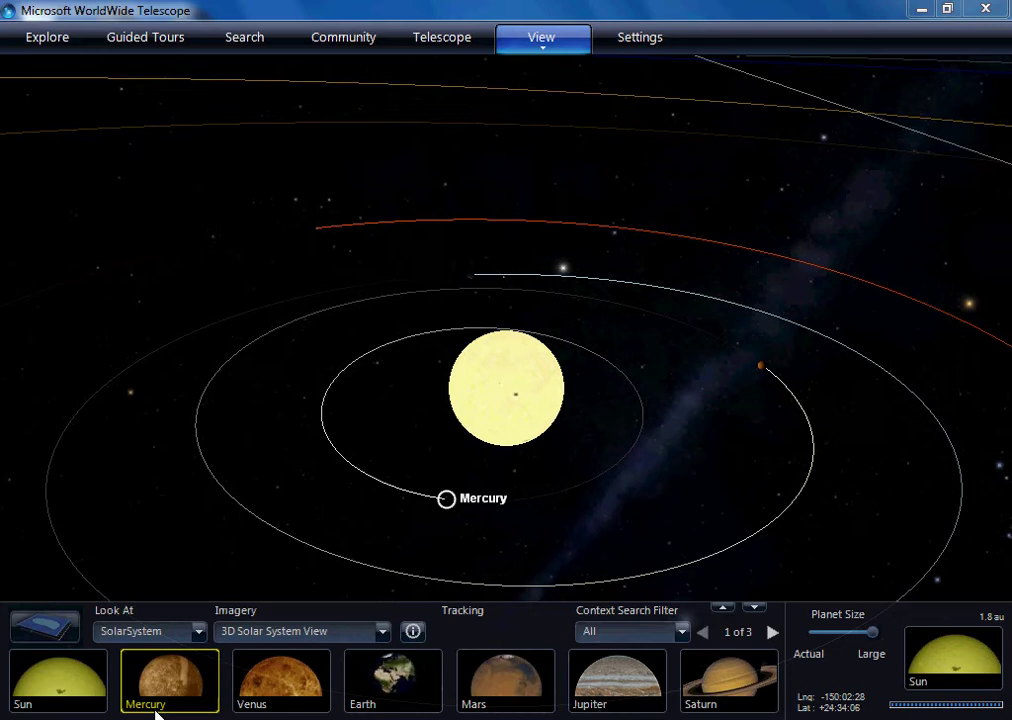
- Fly to and track Earth, zoom out and tilt the globe, then show the View options
click(385, 698)
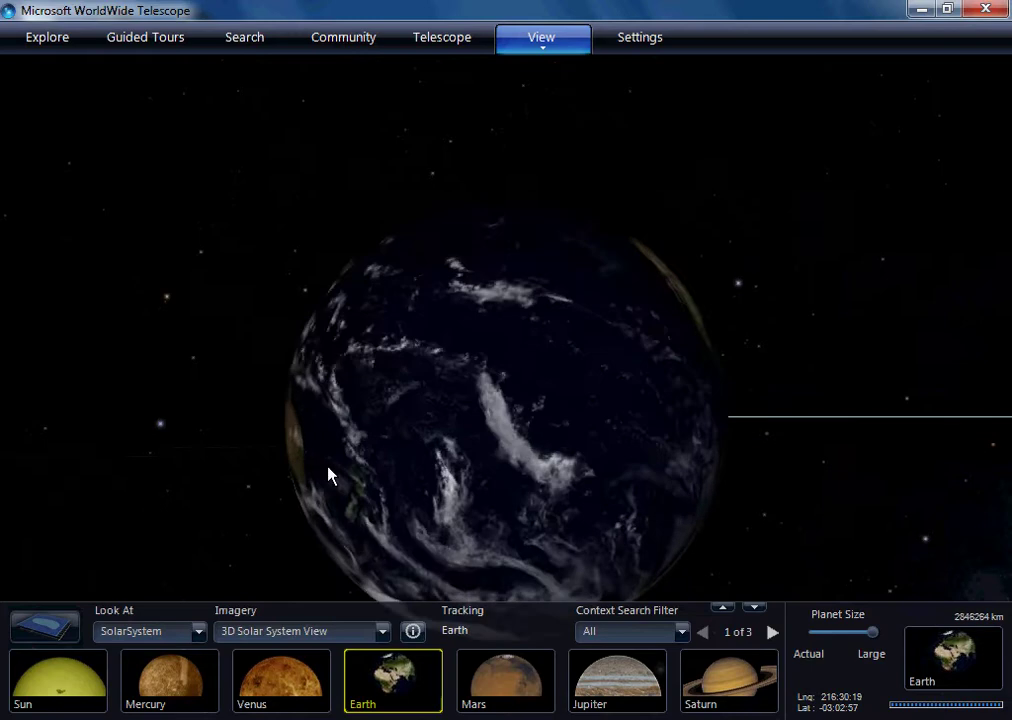
scroll(339, 407, down, 5)
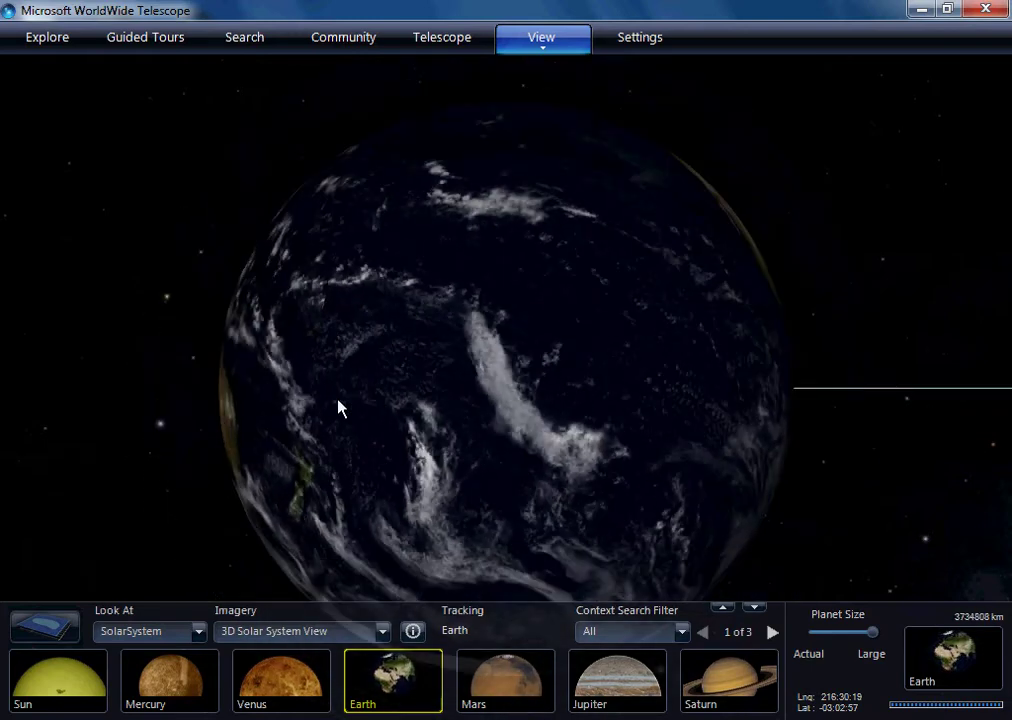
drag(596, 468, 108, 422)
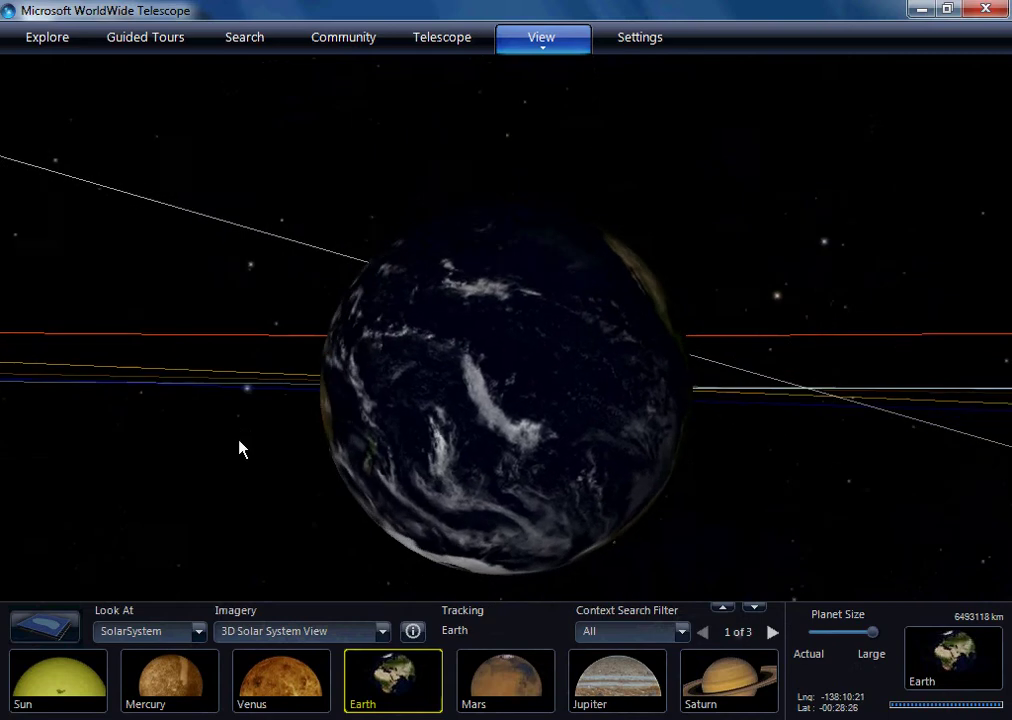
scroll(239, 447, down, 3)
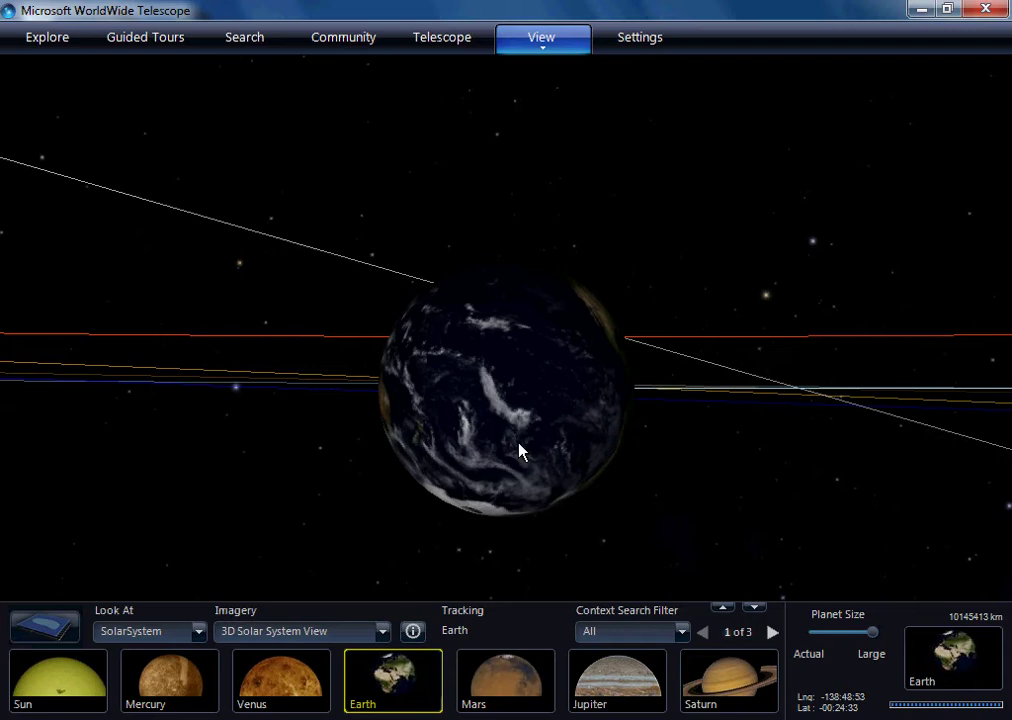
click(538, 45)
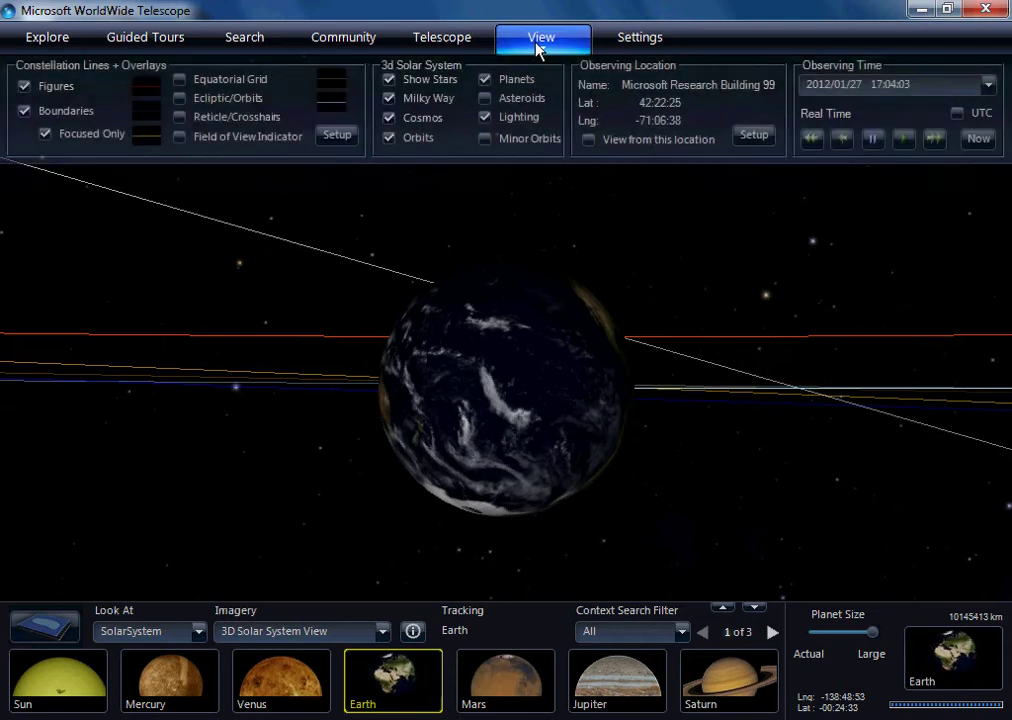
- Run observing time at X 10000 so Earth spins, then pause at 2012/01/28 12:12:22
click(933, 140)
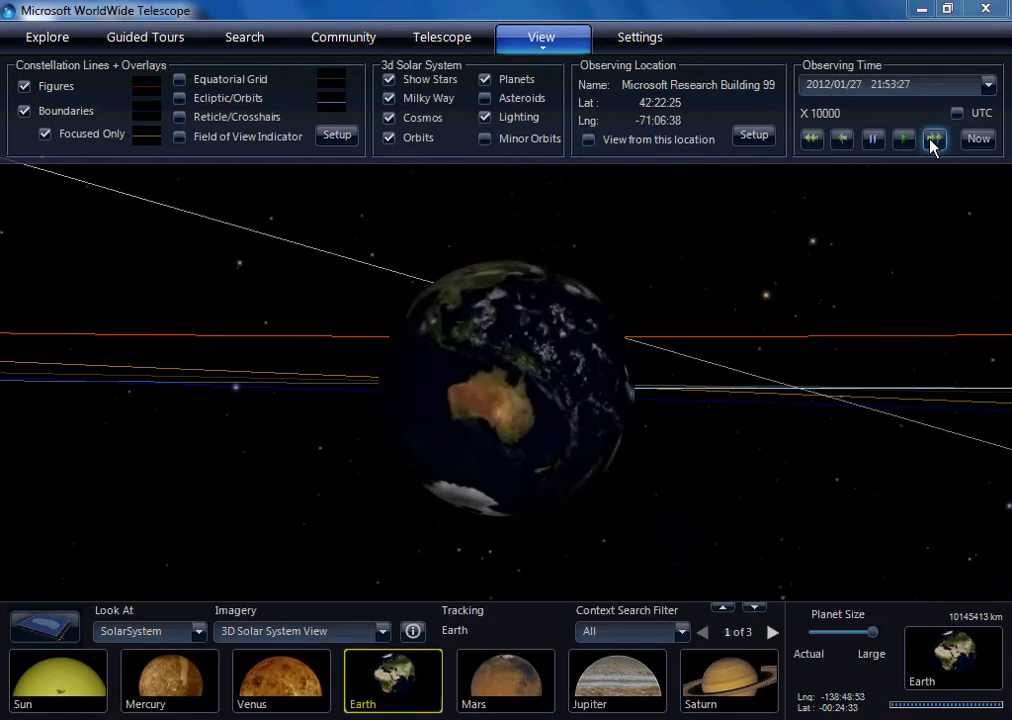
click(874, 141)
scroll(613, 381, down, 5)
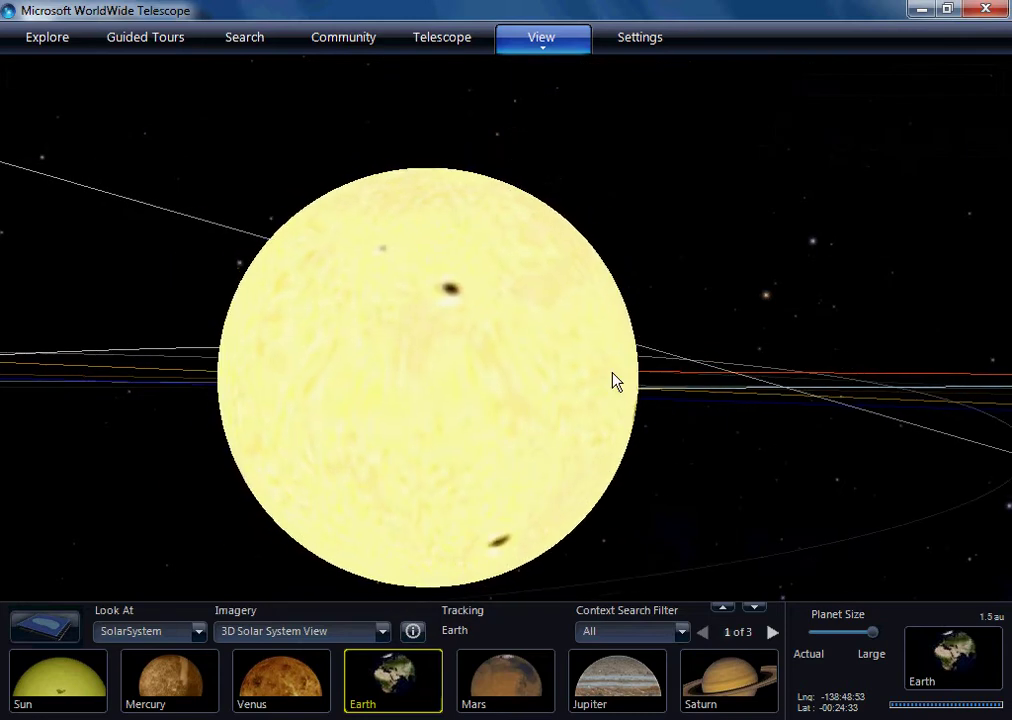
- Zoom out to about 0.4 au from Earth and orbit it to see the Moon, Saturn and Sun
scroll(613, 381, up, 3)
scroll(538, 443, up, 2)
drag(380, 445, 503, 378)
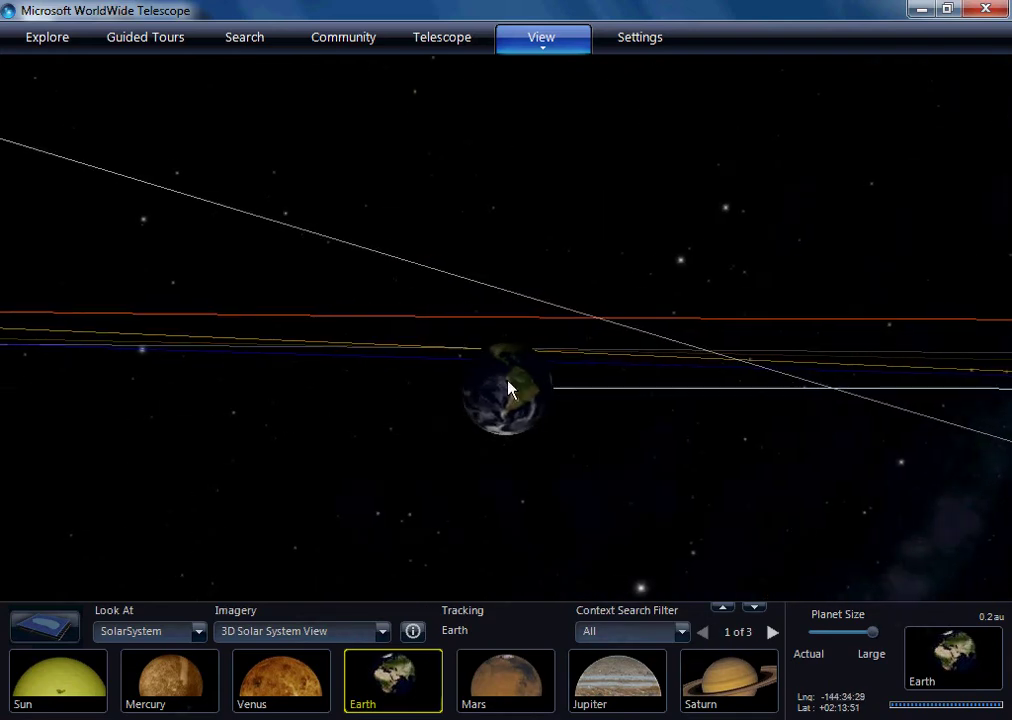
drag(668, 520, 577, 407)
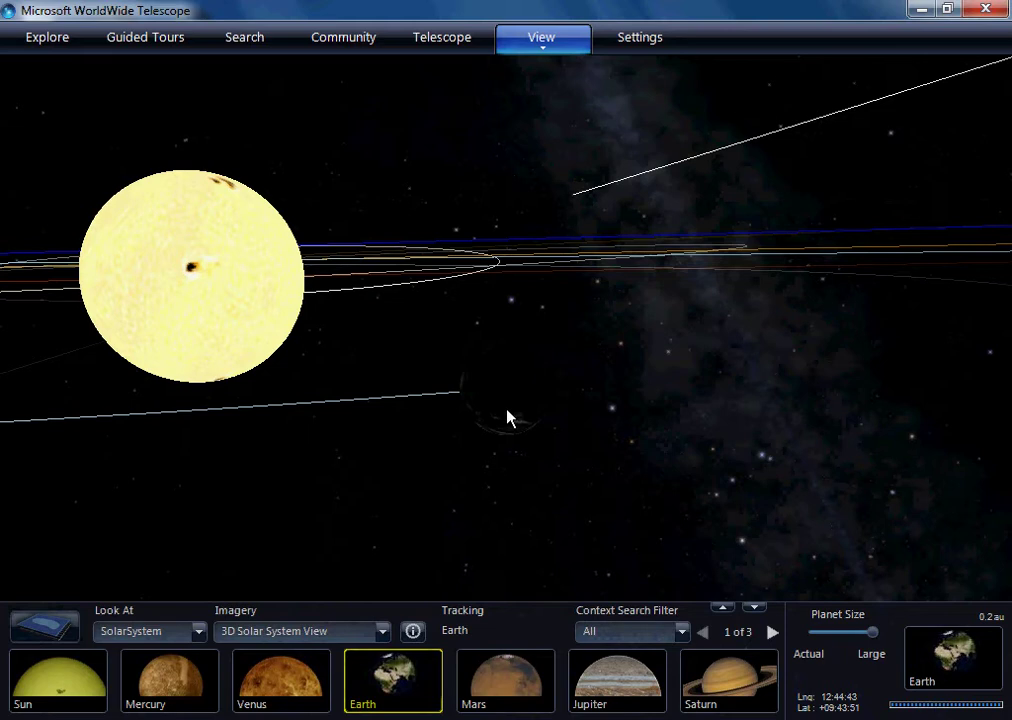
drag(320, 408, 797, 460)
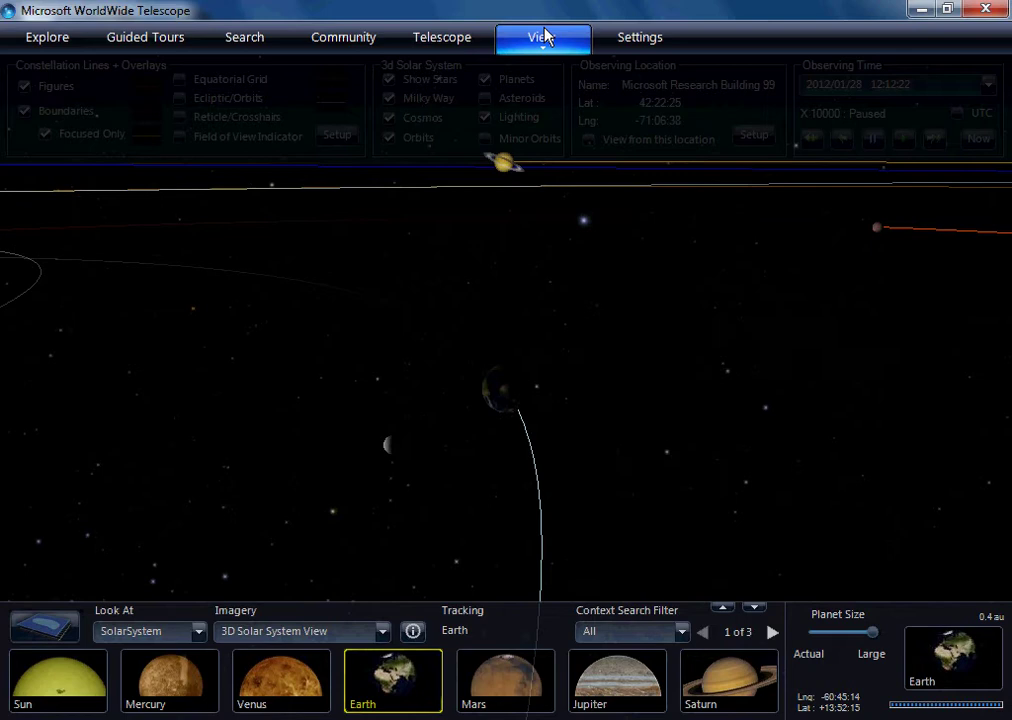
- Change the observing date and time to 2011/12/20 12:12:22
mouse_move(583, 62)
click(988, 85)
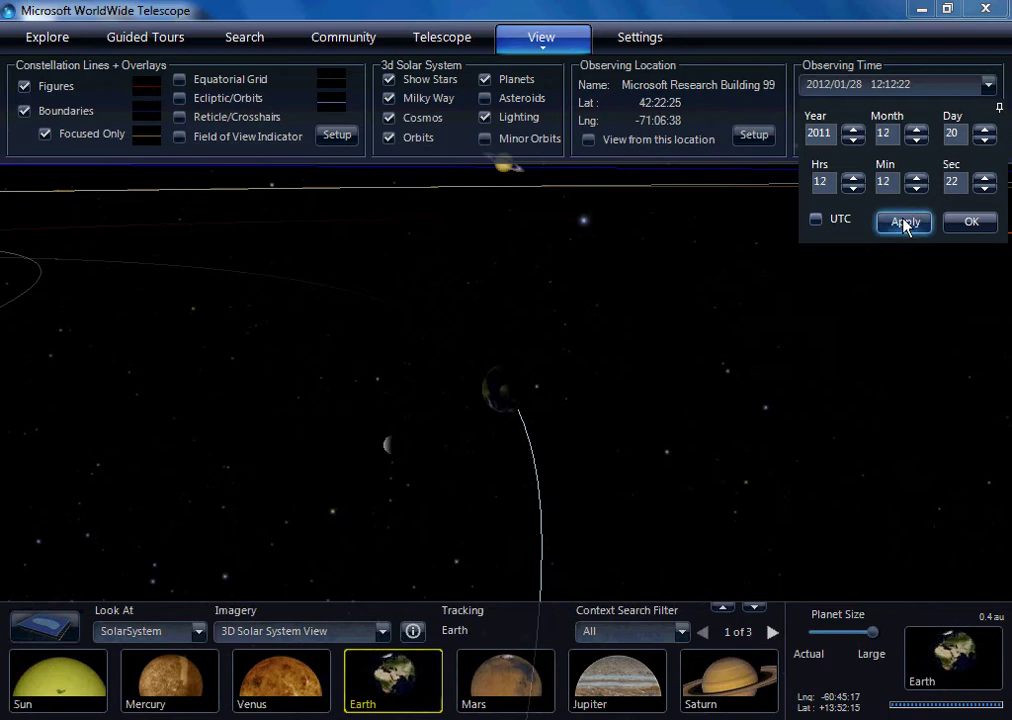
click(950, 223)
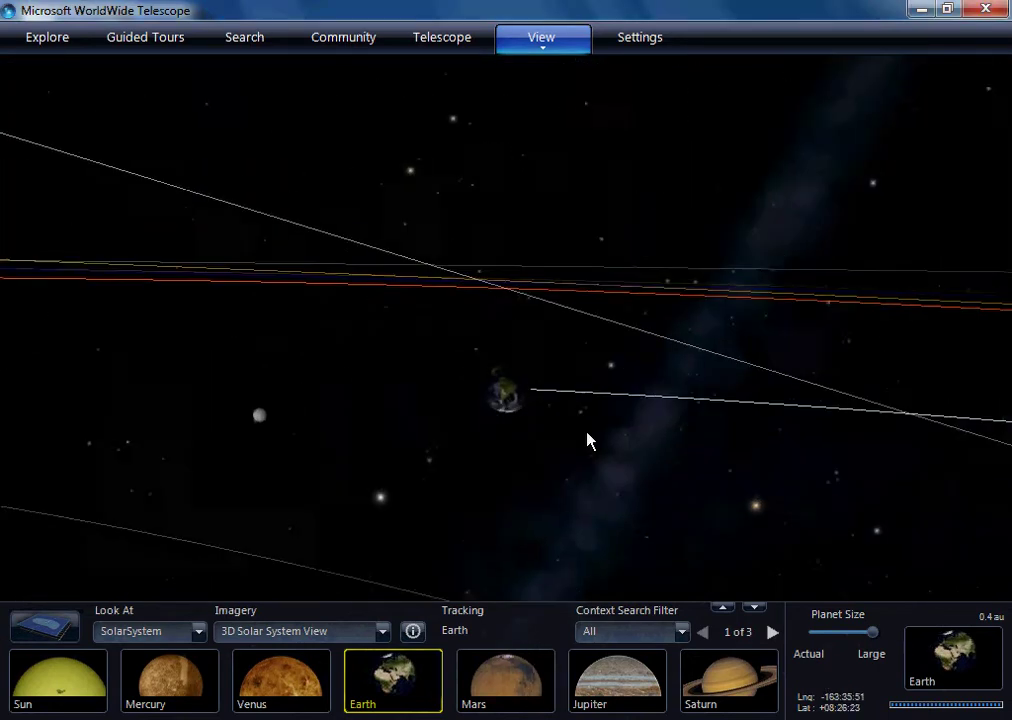
- Rotate around the tracked Earth and zoom in until its globe sits large at the centre
drag(781, 451, 709, 454)
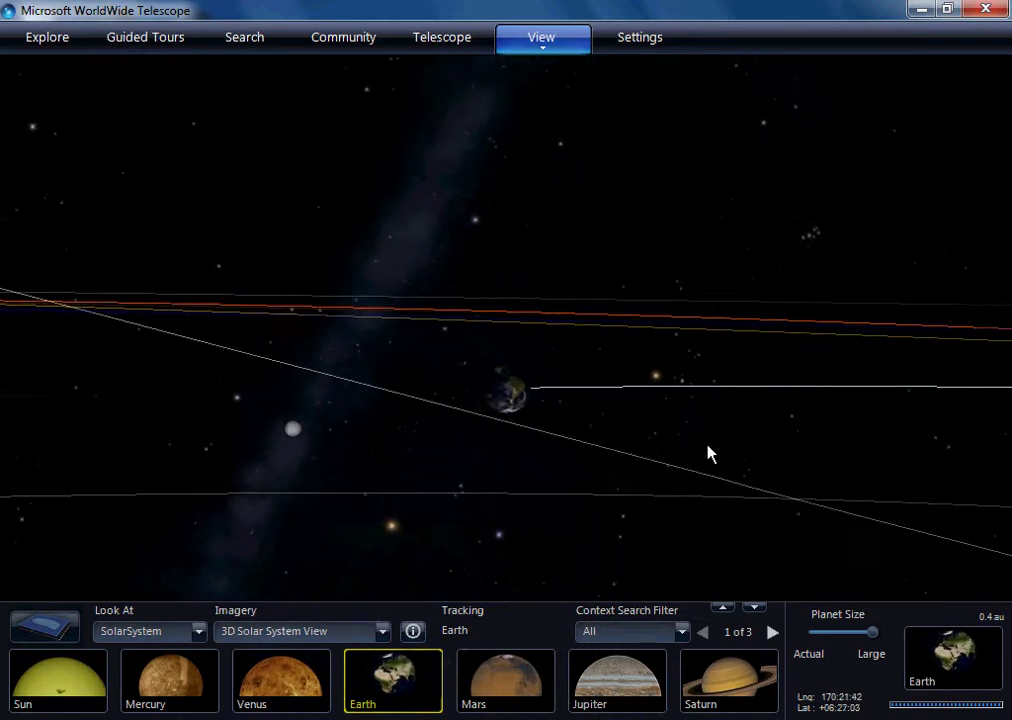
scroll(716, 450, up, 3)
scroll(716, 450, up, 3)
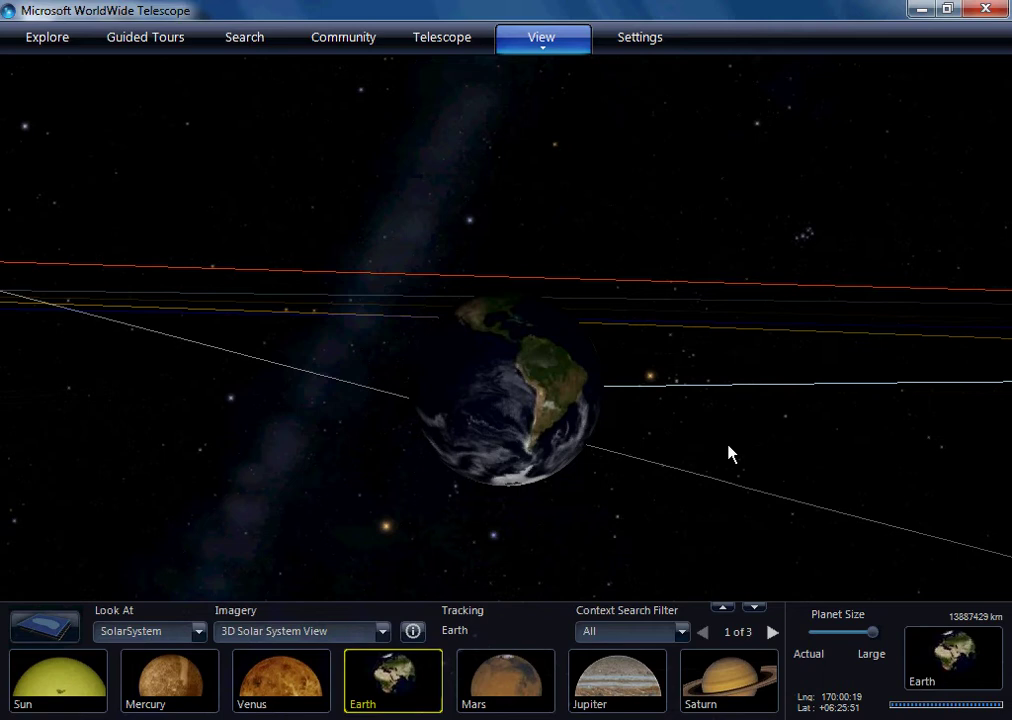
drag(631, 365, 594, 420)
scroll(598, 417, down, 5)
scroll(594, 418, up, 4)
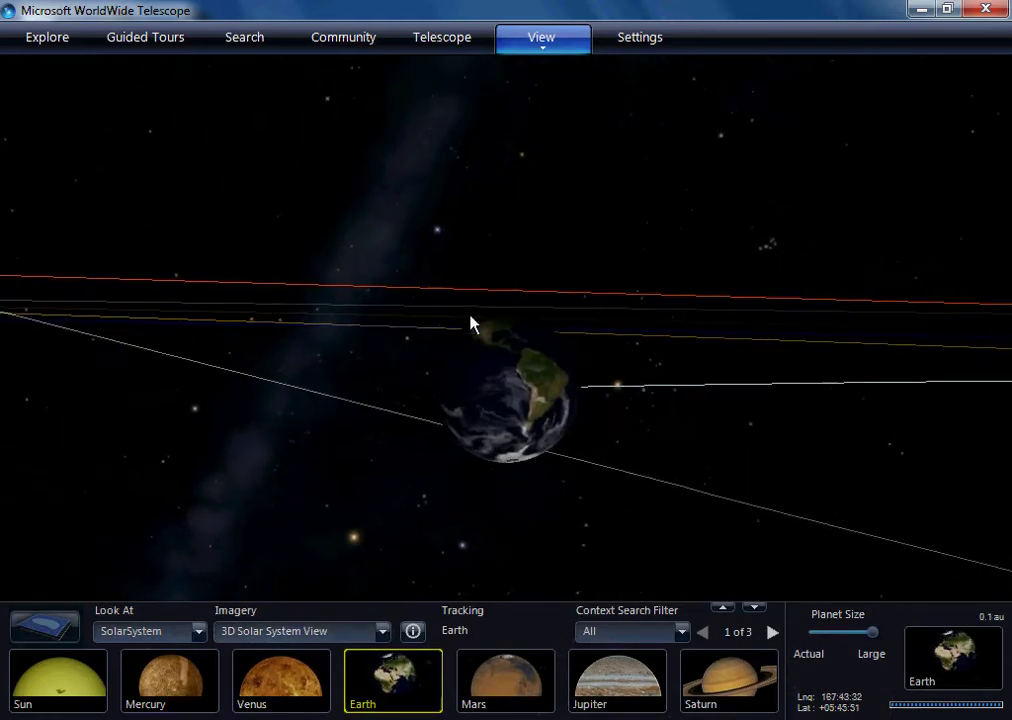
- Step the observing month forward three times into 2012 and apply the new date
mouse_move(910, 102)
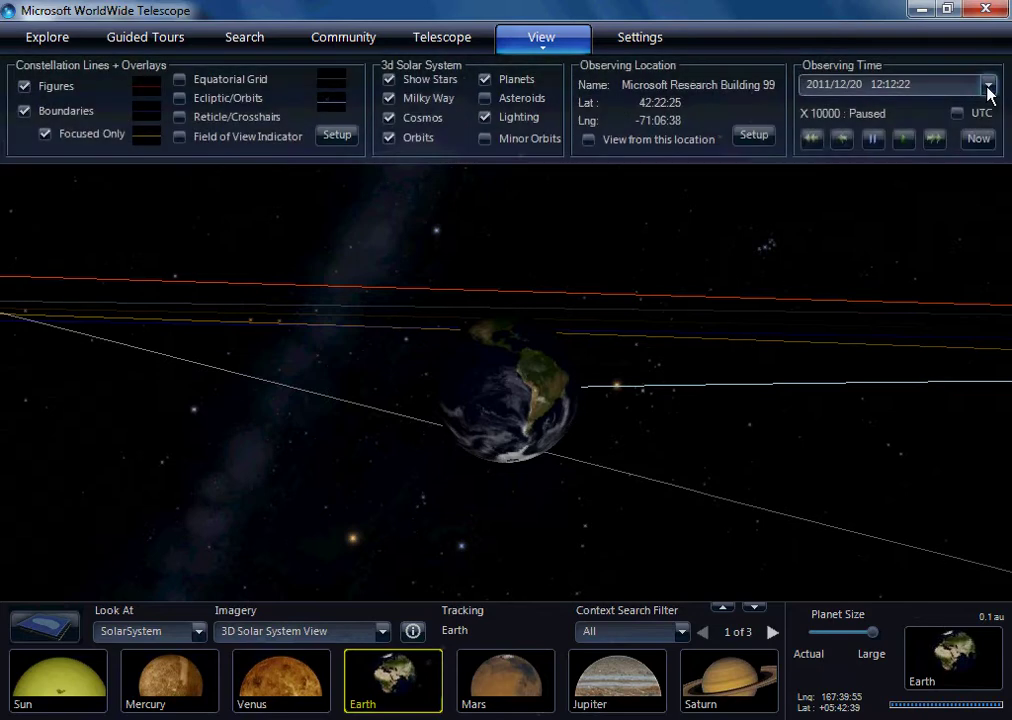
click(987, 85)
click(916, 128)
click(916, 128)
click(916, 128)
click(916, 128)
click(916, 128)
click(916, 128)
click(916, 128)
click(967, 221)
- Orbit Earth to its lit side and tilt the view to show South America
drag(903, 452, 303, 449)
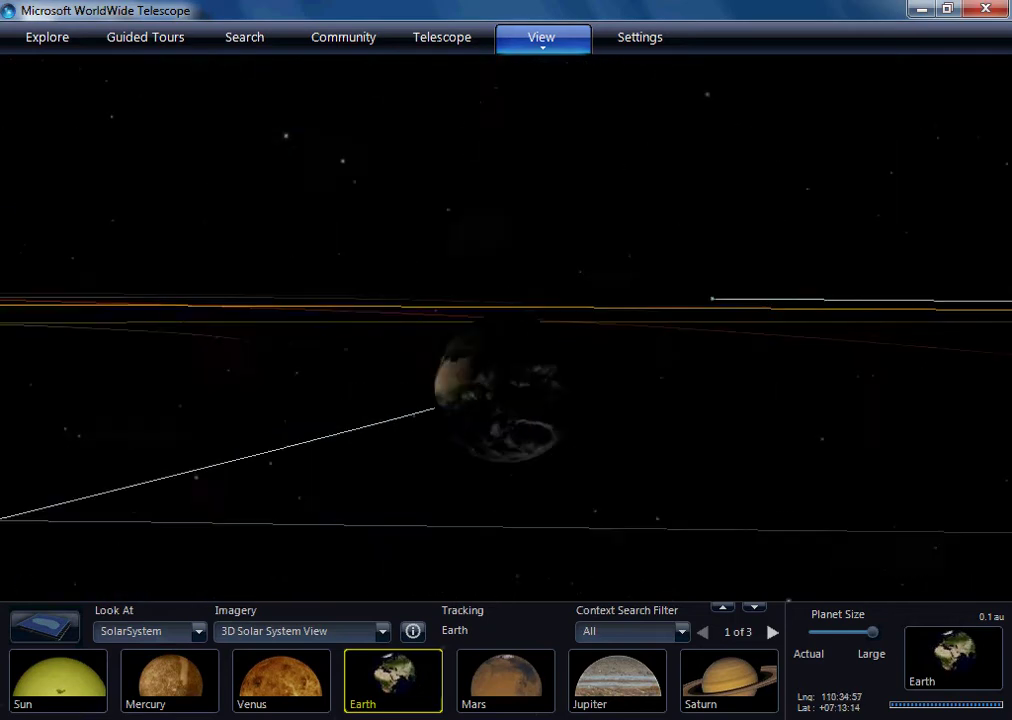
drag(967, 434, 578, 429)
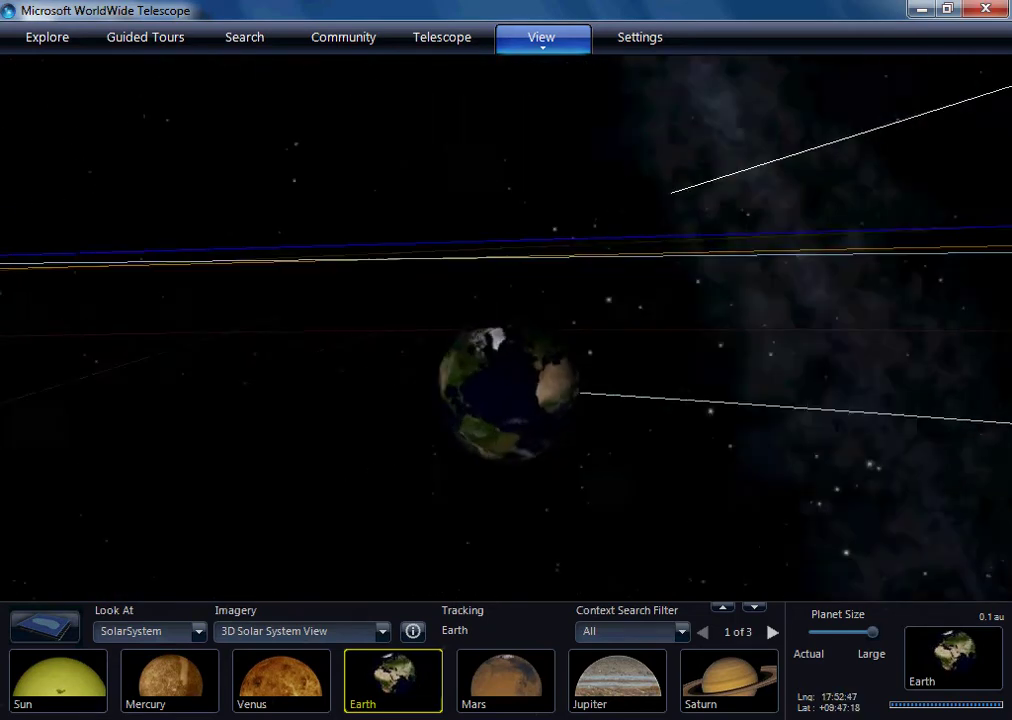
scroll(757, 387, up, 5)
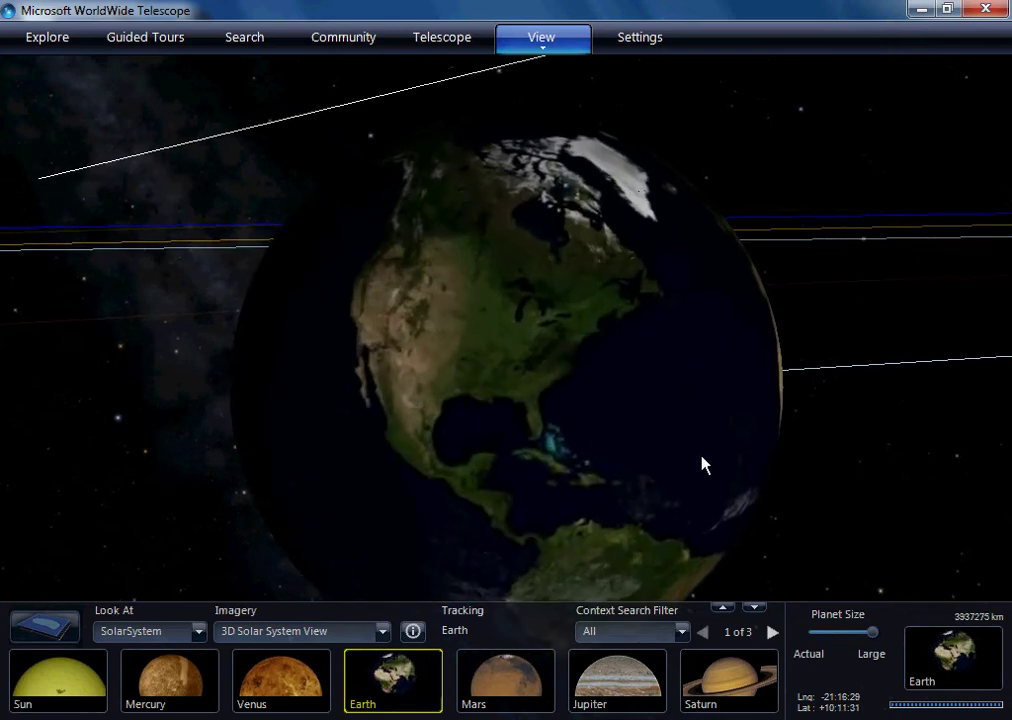
drag(703, 462, 727, 298)
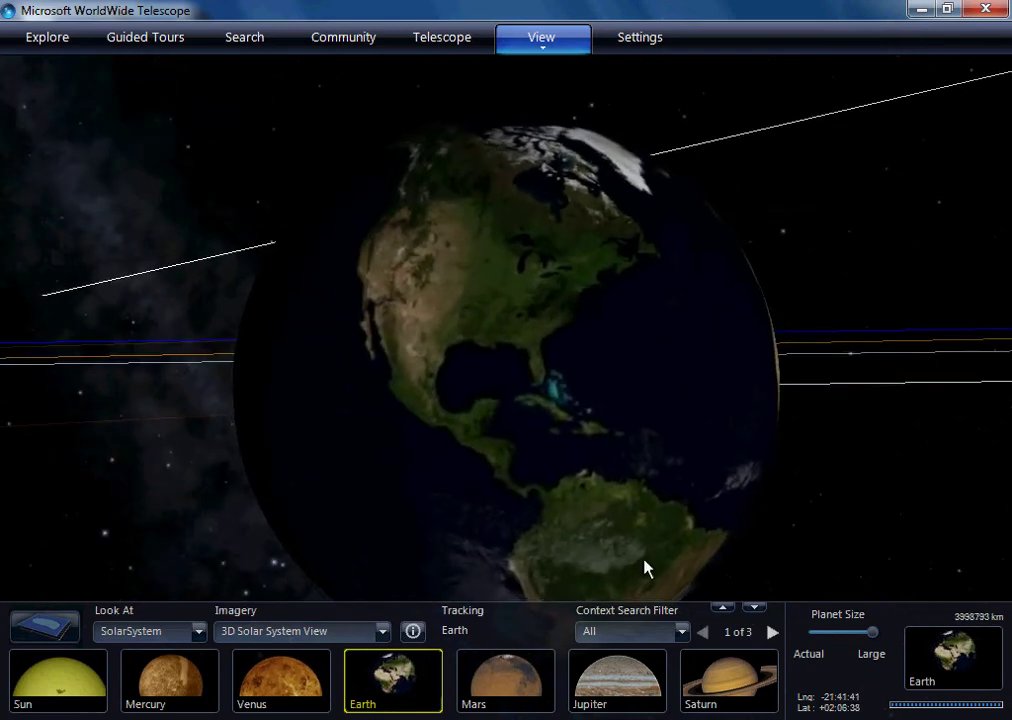
- Zoom out to about 26 au, tilt the orbits edge-on, and switch tracking to the Sun
scroll(645, 568, down, 5)
scroll(660, 523, down, 3)
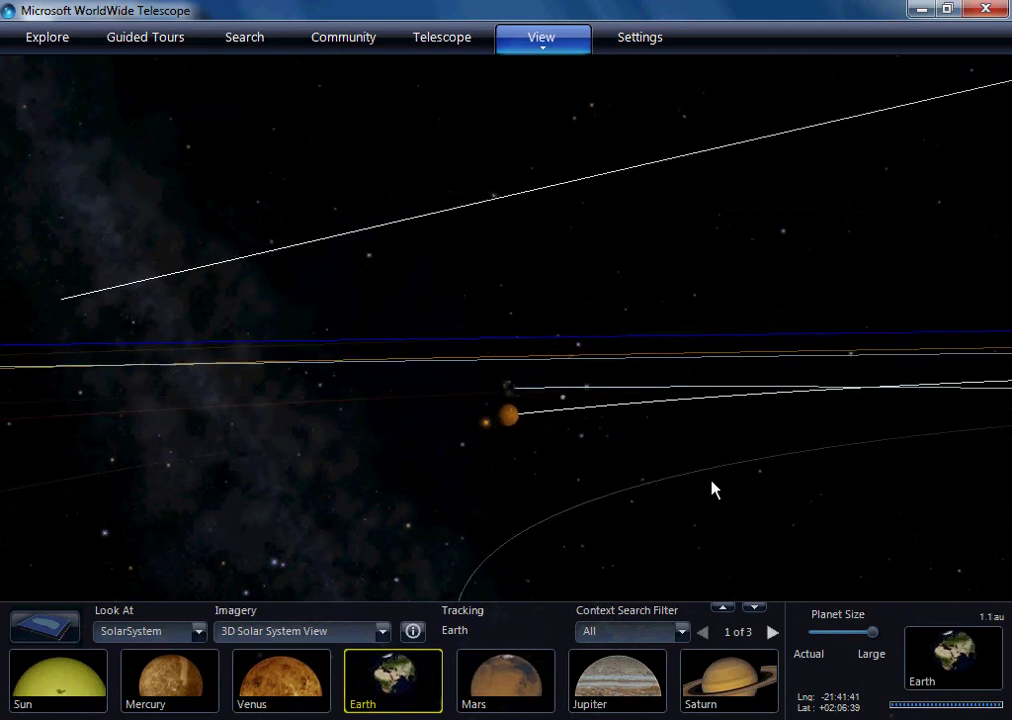
scroll(703, 495, down, 3)
drag(557, 528, 673, 449)
scroll(673, 457, down, 5)
click(70, 668)
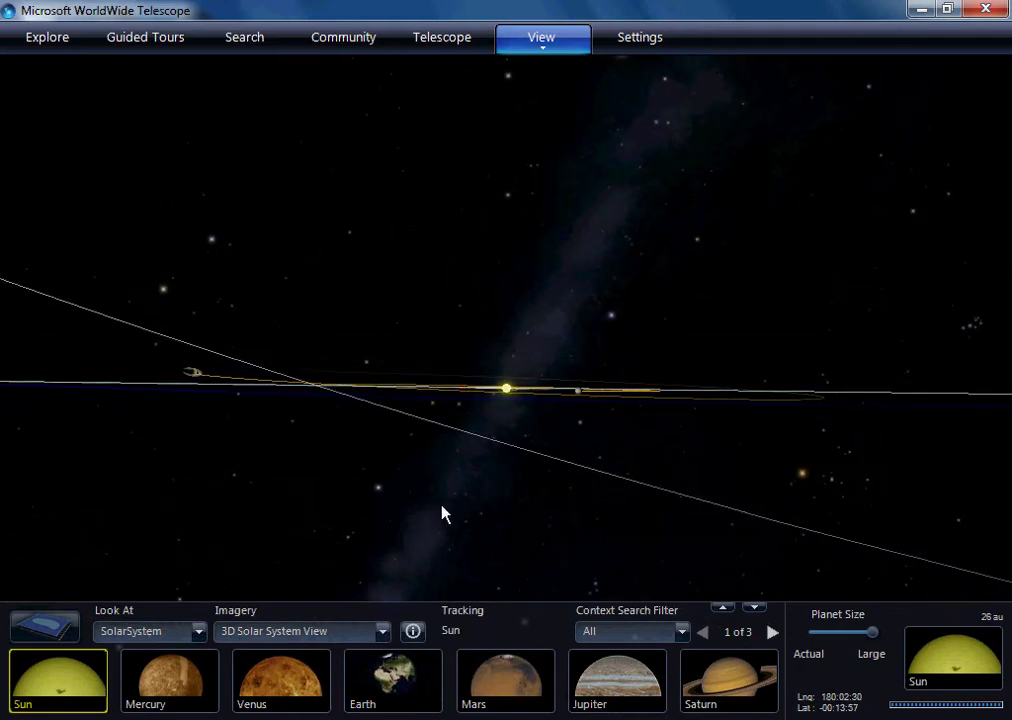
- Tilt to a top-down view of the inner orbits around the Sun from about 5.5 au
drag(508, 537, 595, 513)
scroll(595, 513, up, 5)
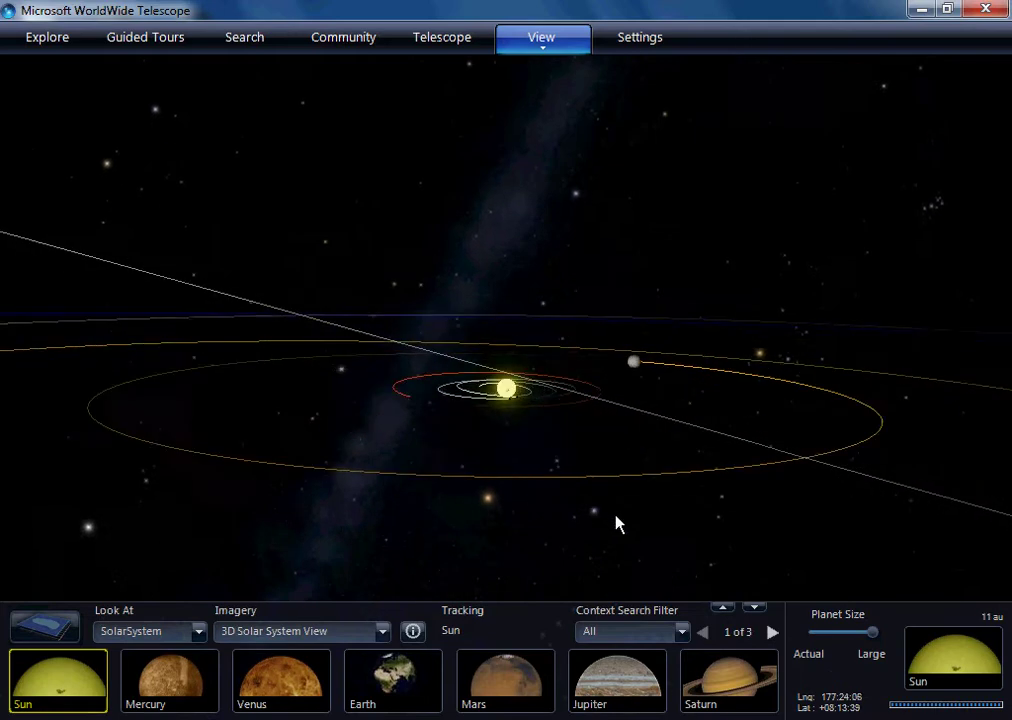
drag(641, 571, 558, 541)
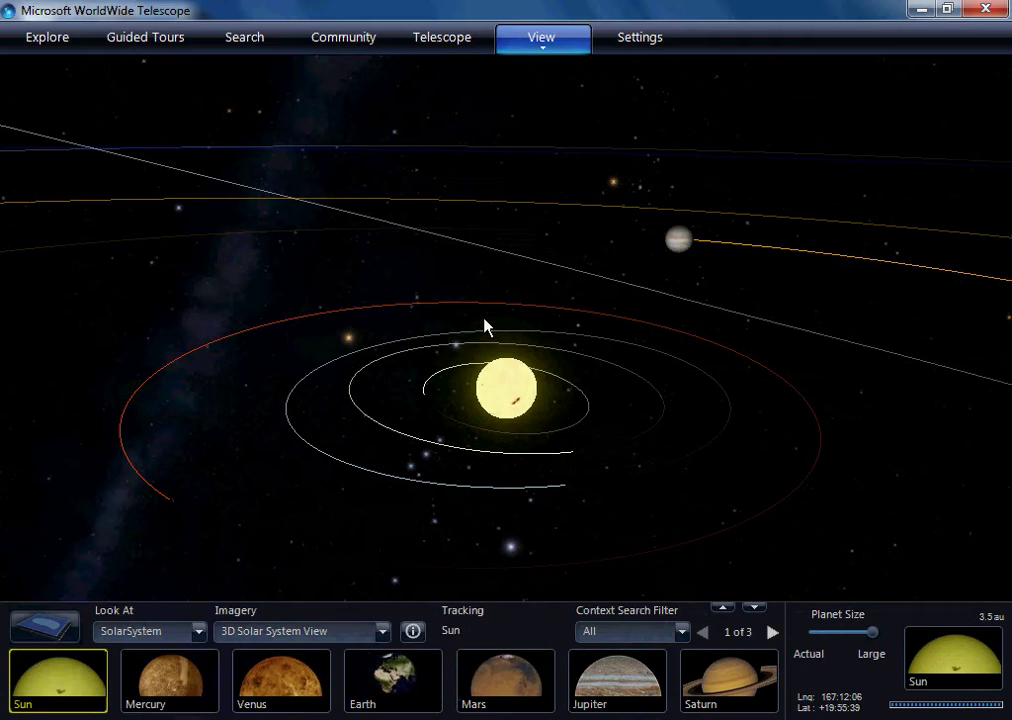
drag(472, 531, 540, 400)
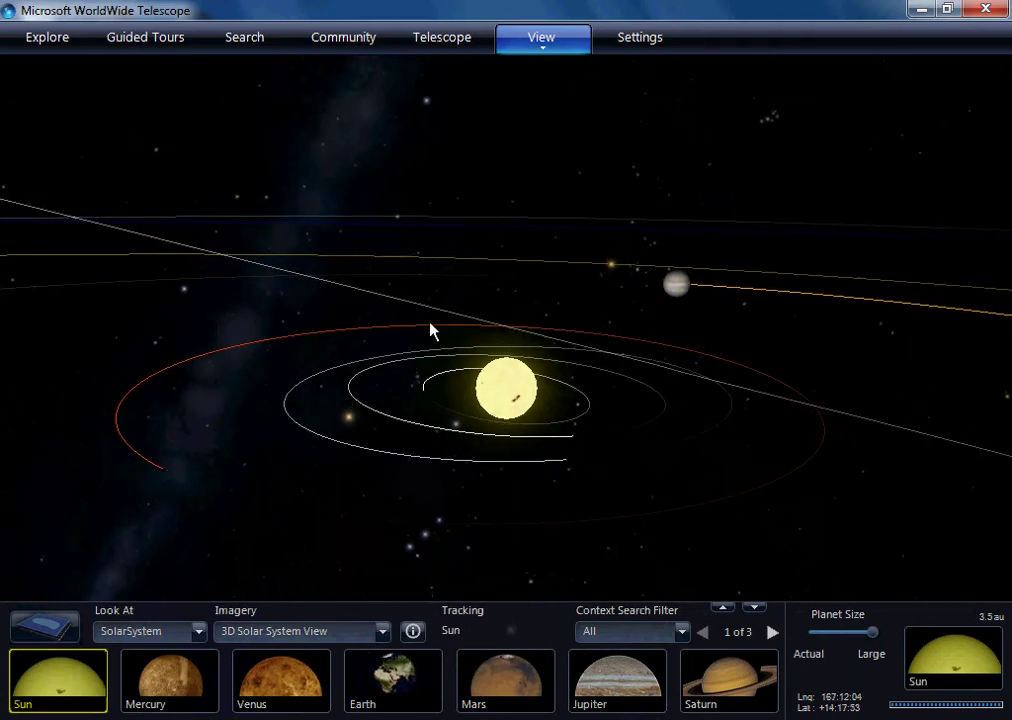
drag(676, 456, 443, 452)
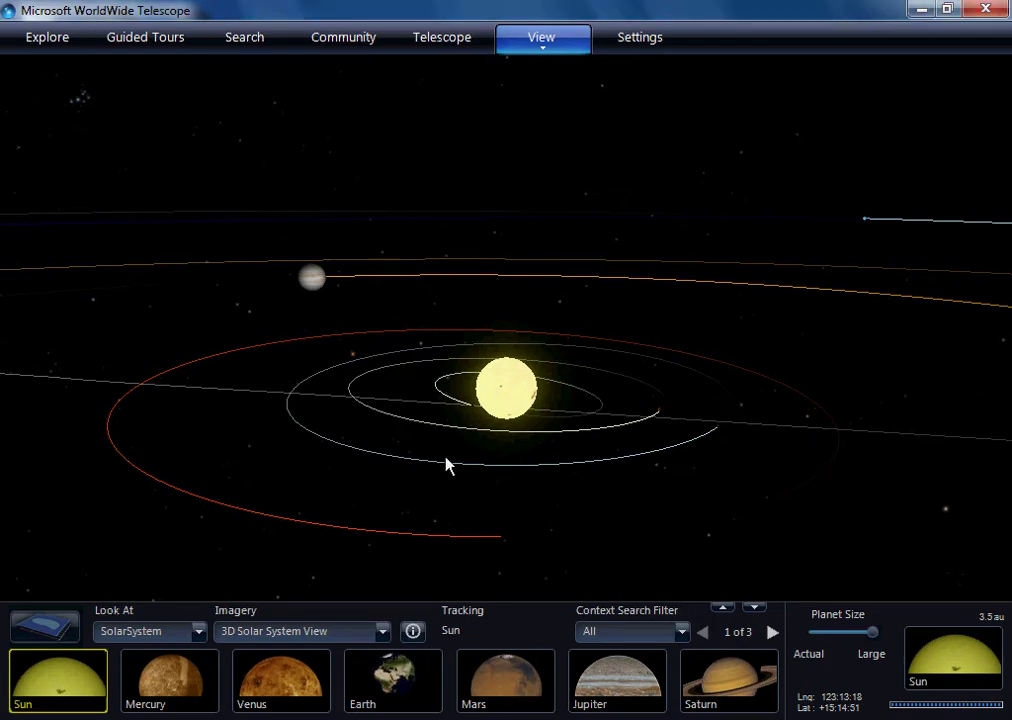
drag(237, 282, 435, 457)
scroll(435, 457, down, 5)
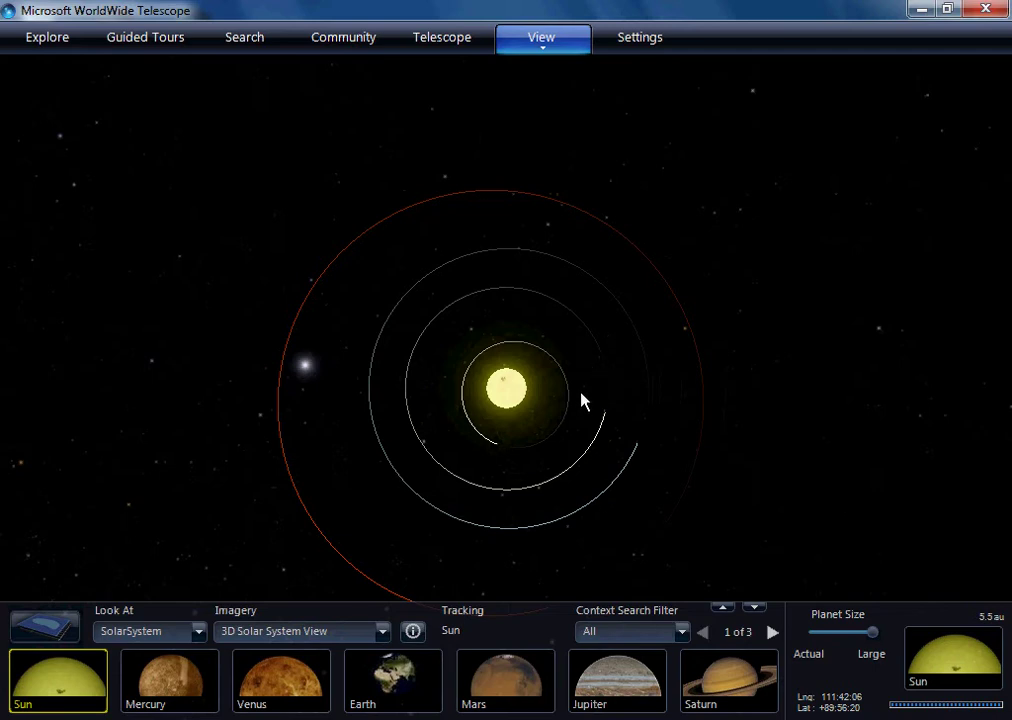
drag(280, 527, 437, 566)
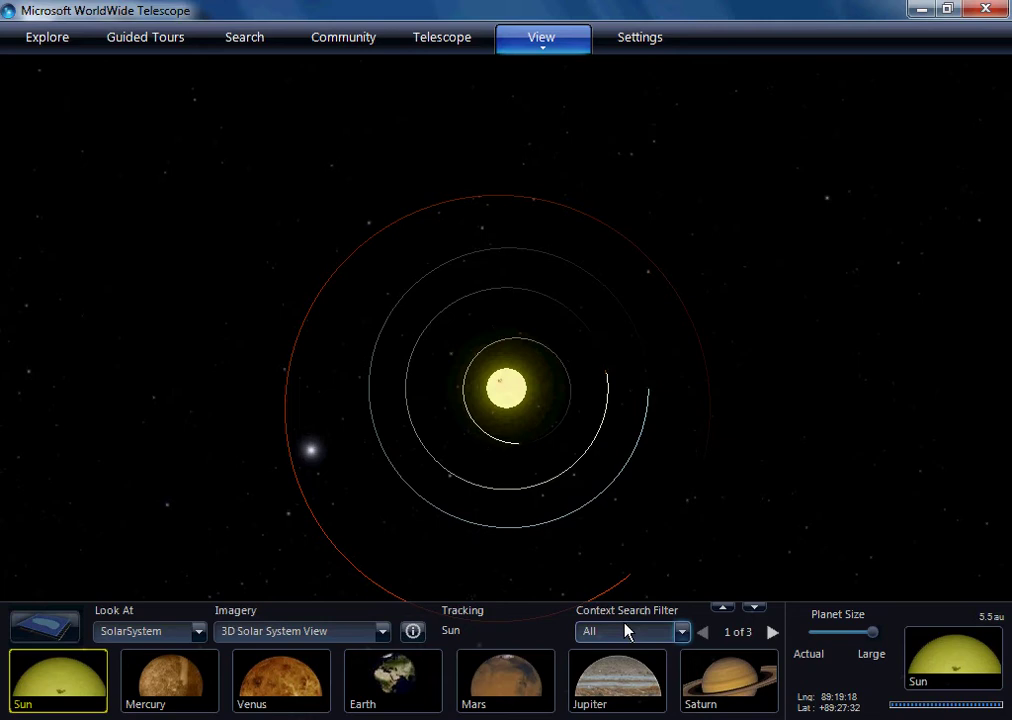
- Track the Moon from the next page of bodies, then set the observing day to the 23rd
click(773, 632)
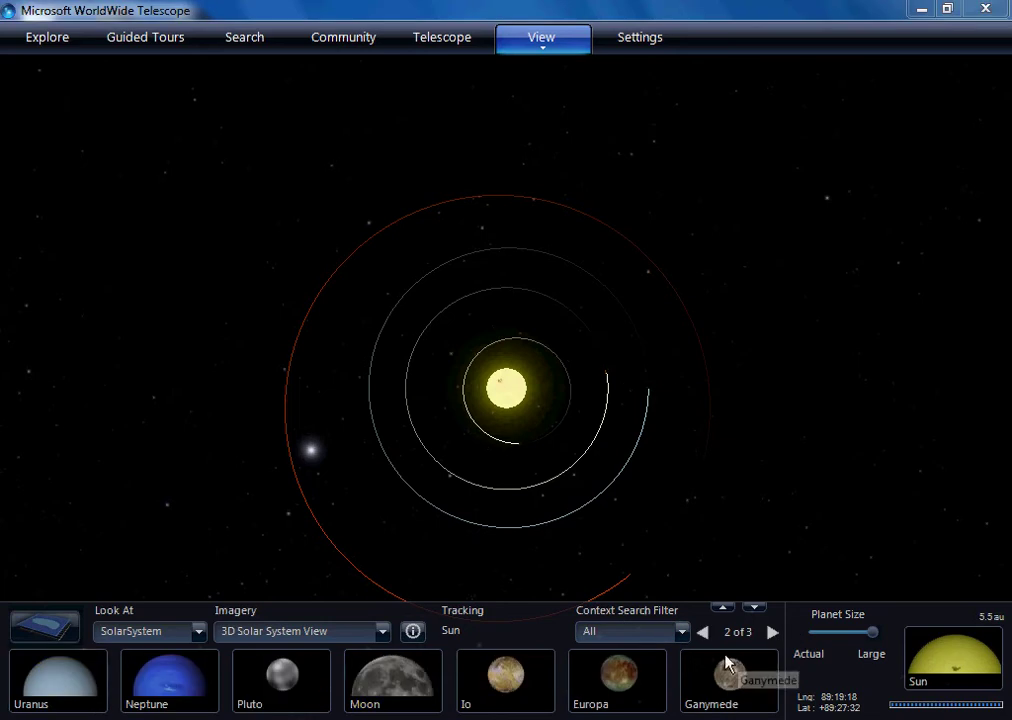
click(395, 676)
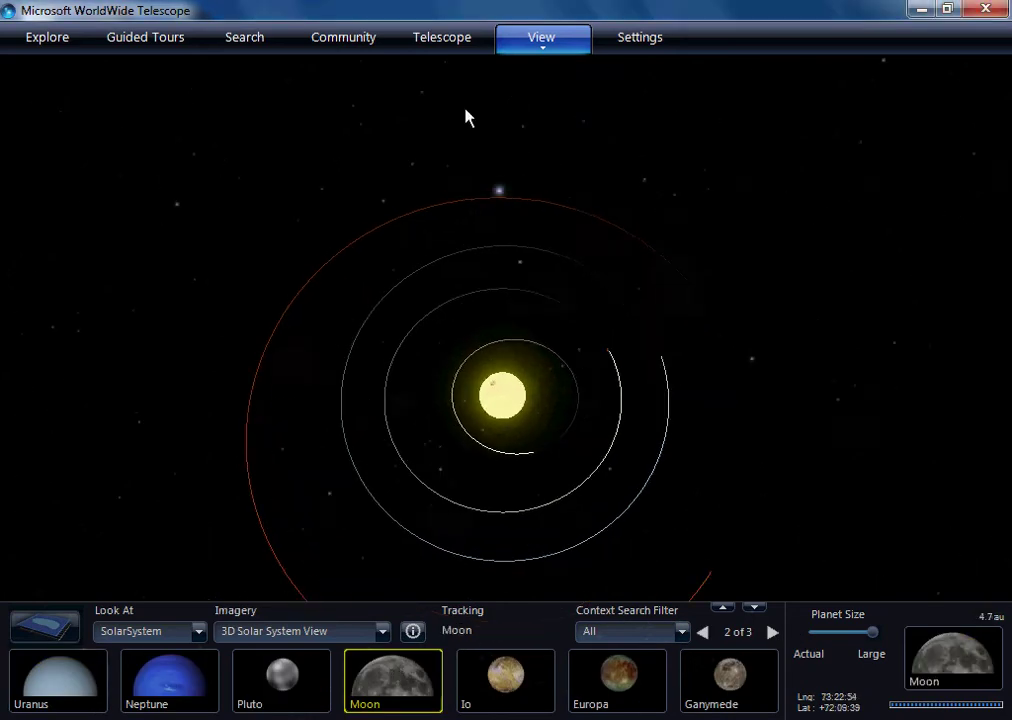
mouse_move(501, 97)
click(988, 84)
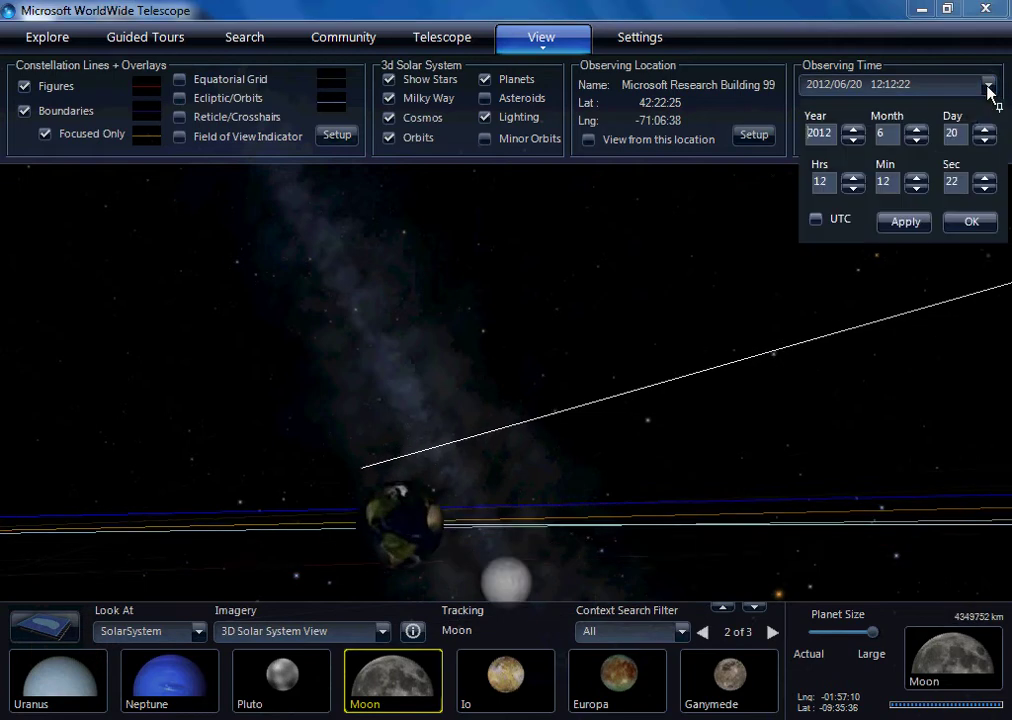
click(987, 129)
click(987, 129)
click(987, 129)
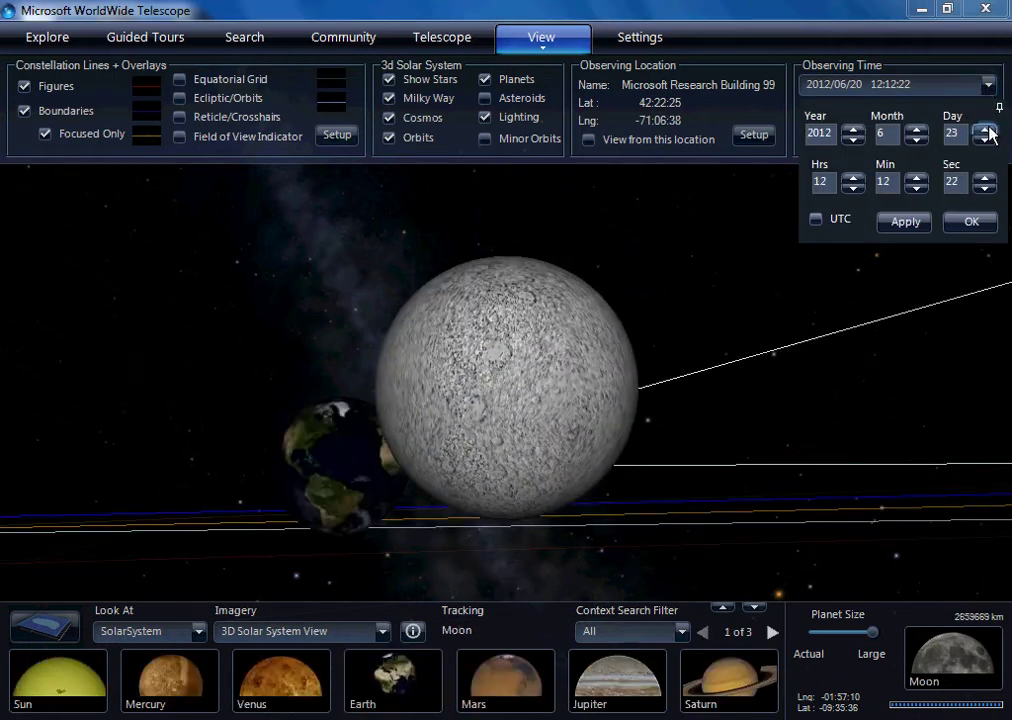
click(971, 221)
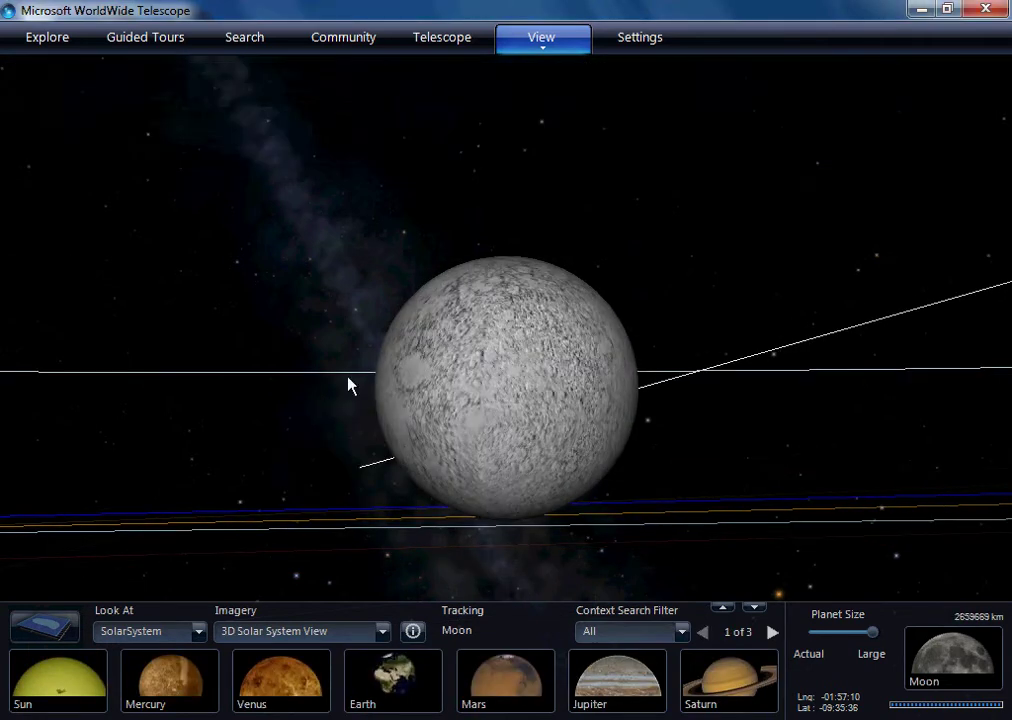
- Zoom out from the Moon and rotate the view to bring the Sun toward centre
scroll(590, 453, down, 5)
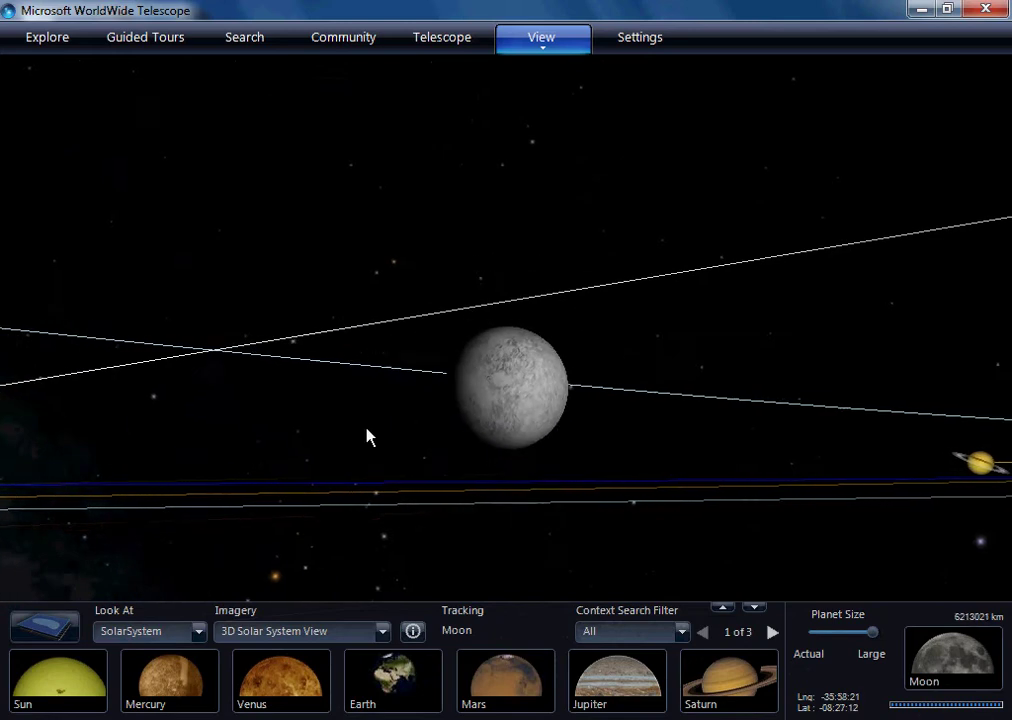
scroll(636, 461, down, 3)
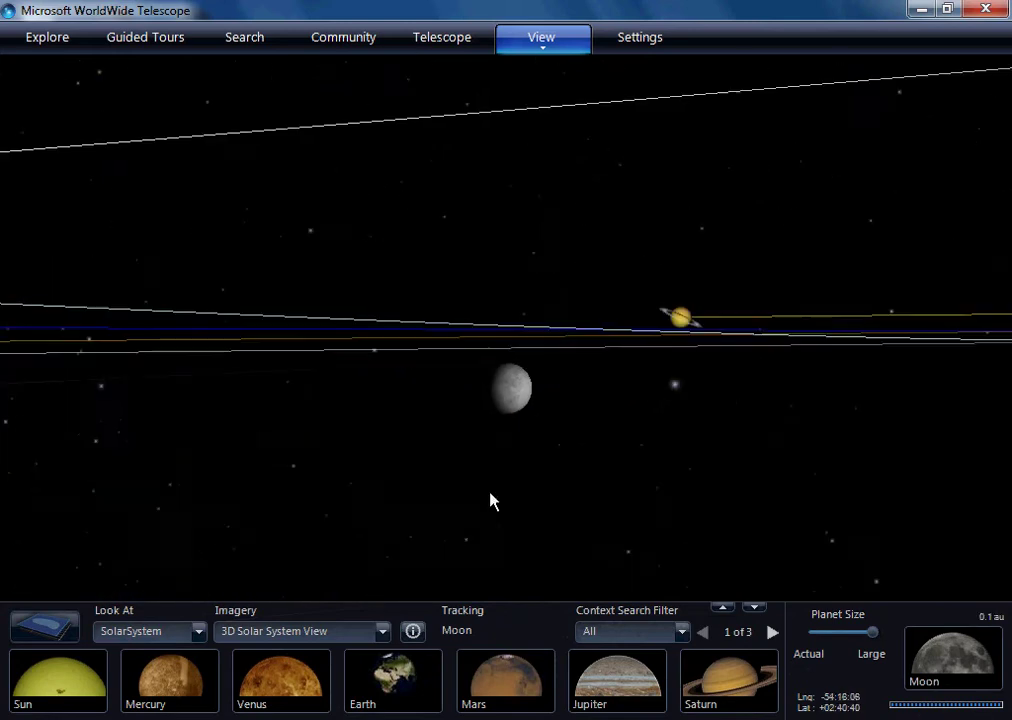
scroll(595, 418, down, 4)
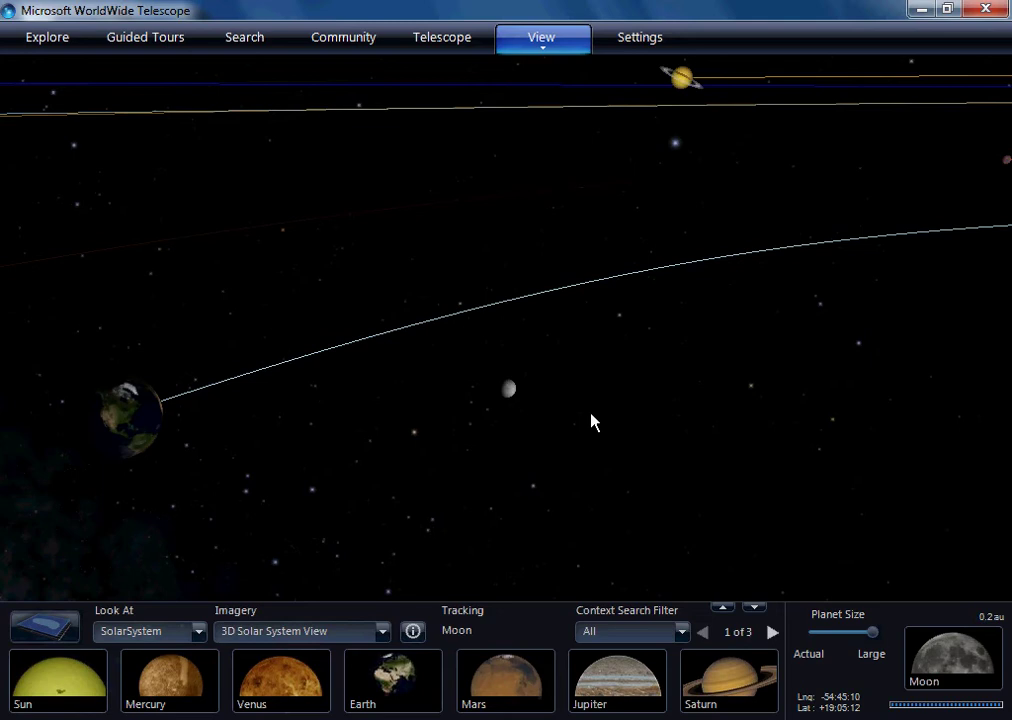
scroll(531, 422, down, 5)
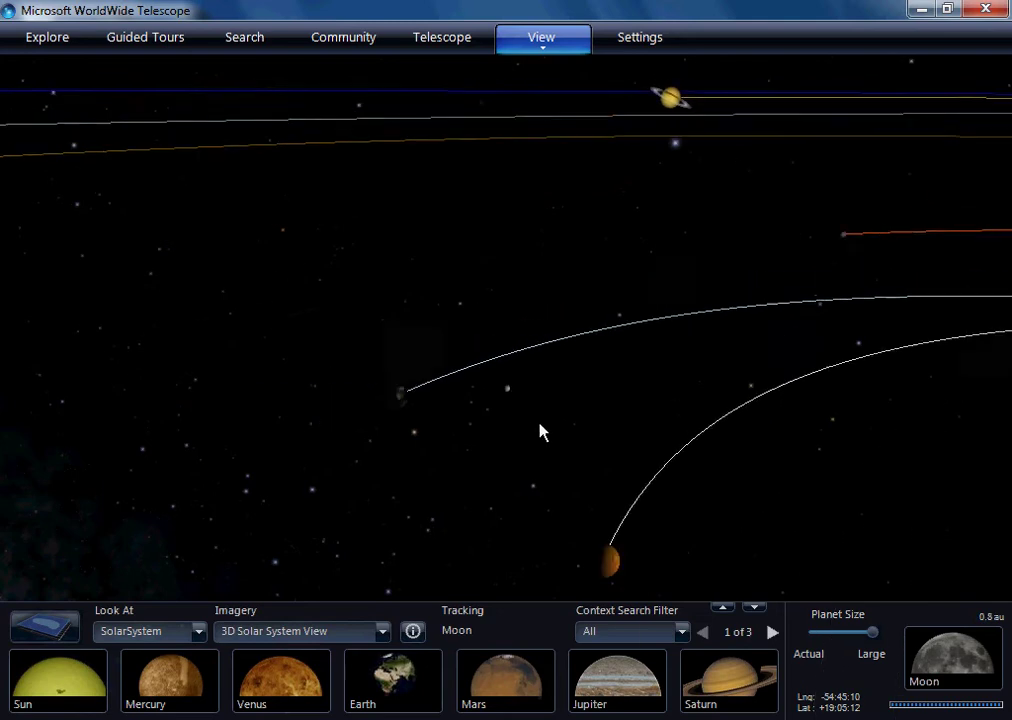
scroll(640, 460, down, 3)
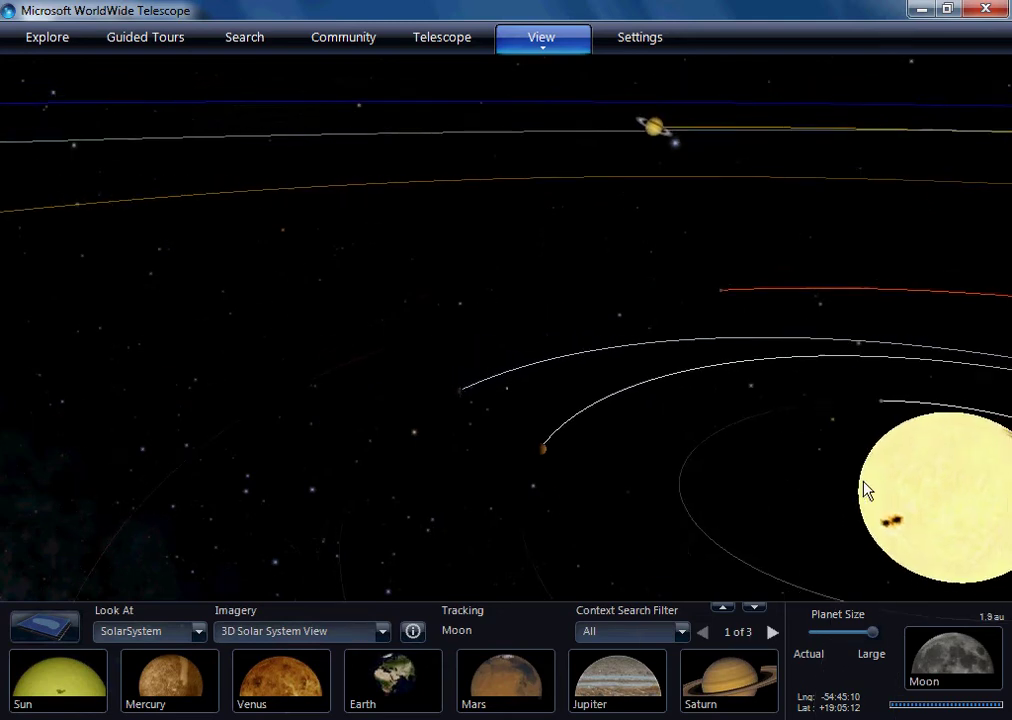
drag(872, 513, 453, 518)
- Zoom back toward the tracked Moon and orbit around it, tilting the planetary orbits
scroll(517, 470, up, 6)
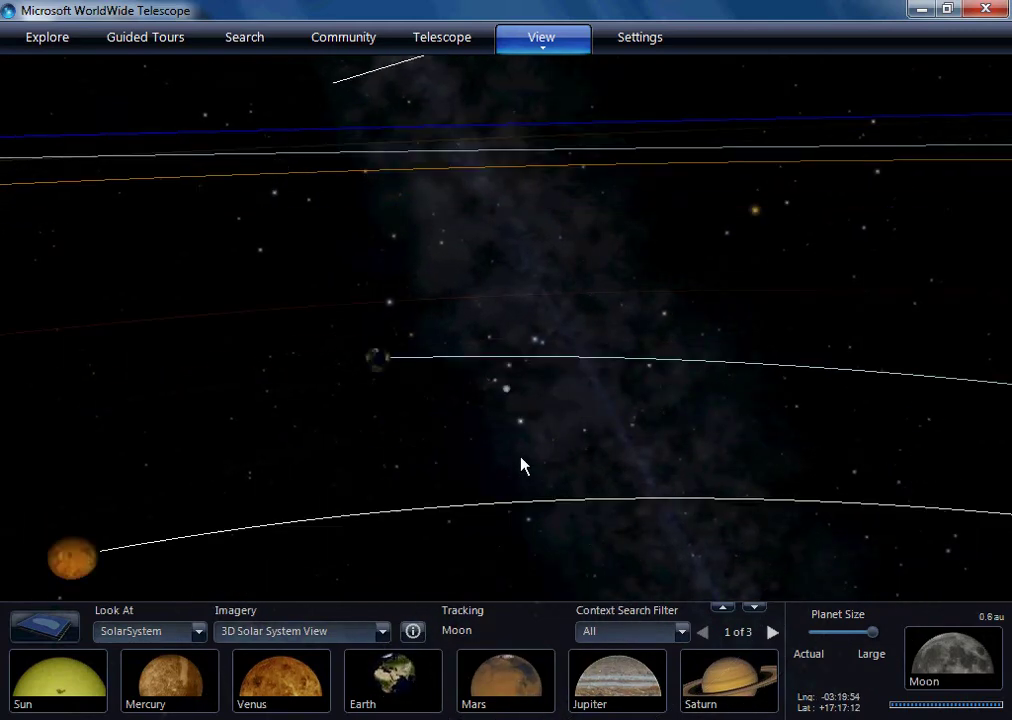
drag(509, 436, 834, 542)
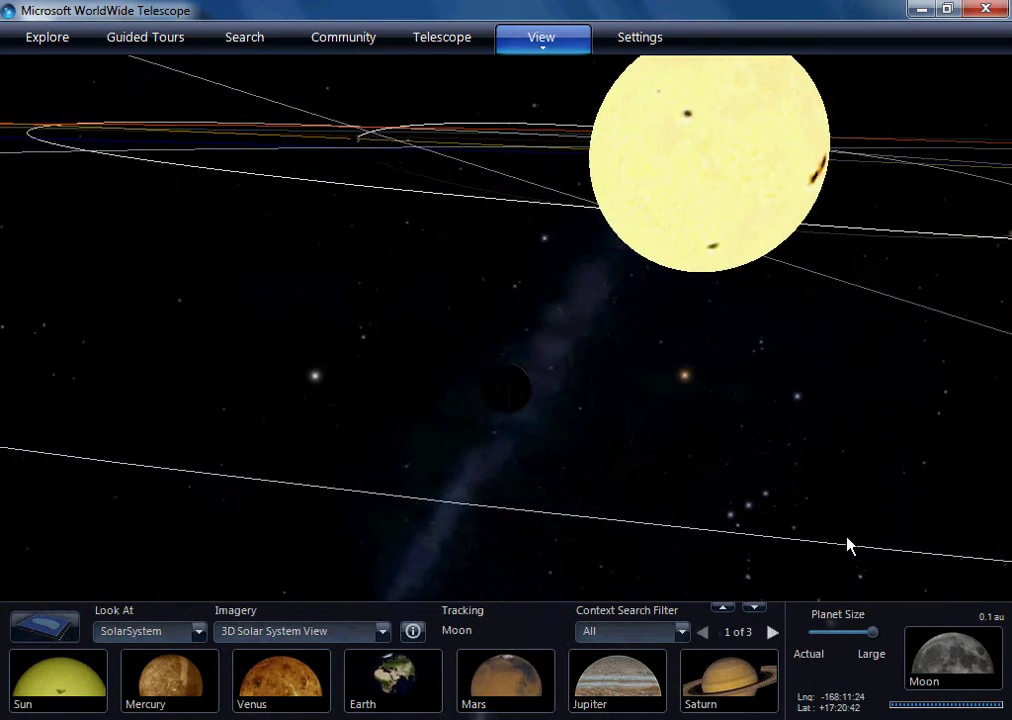
scroll(845, 547, down, 2)
drag(718, 416, 745, 449)
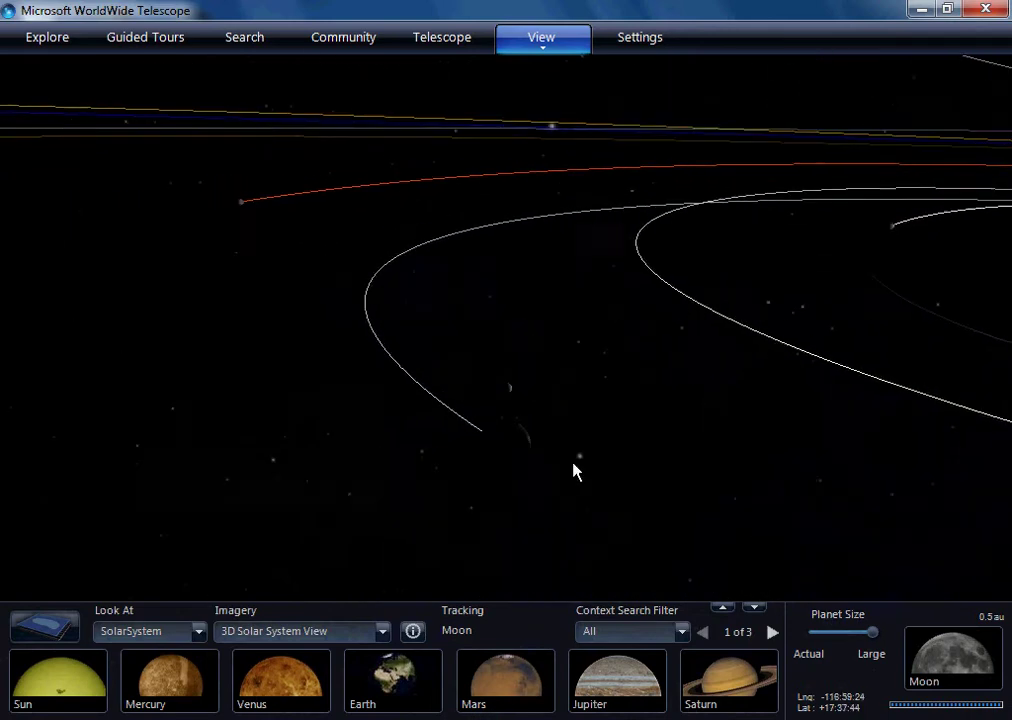
scroll(584, 471, up, 3)
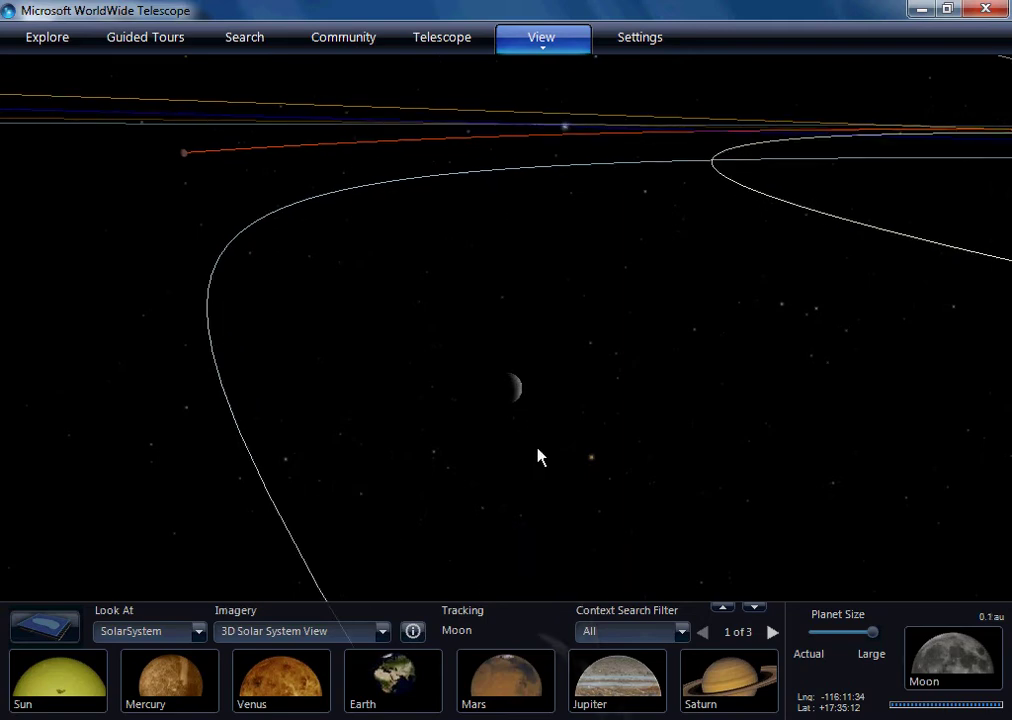
scroll(537, 456, up, 2)
scroll(537, 456, down, 2)
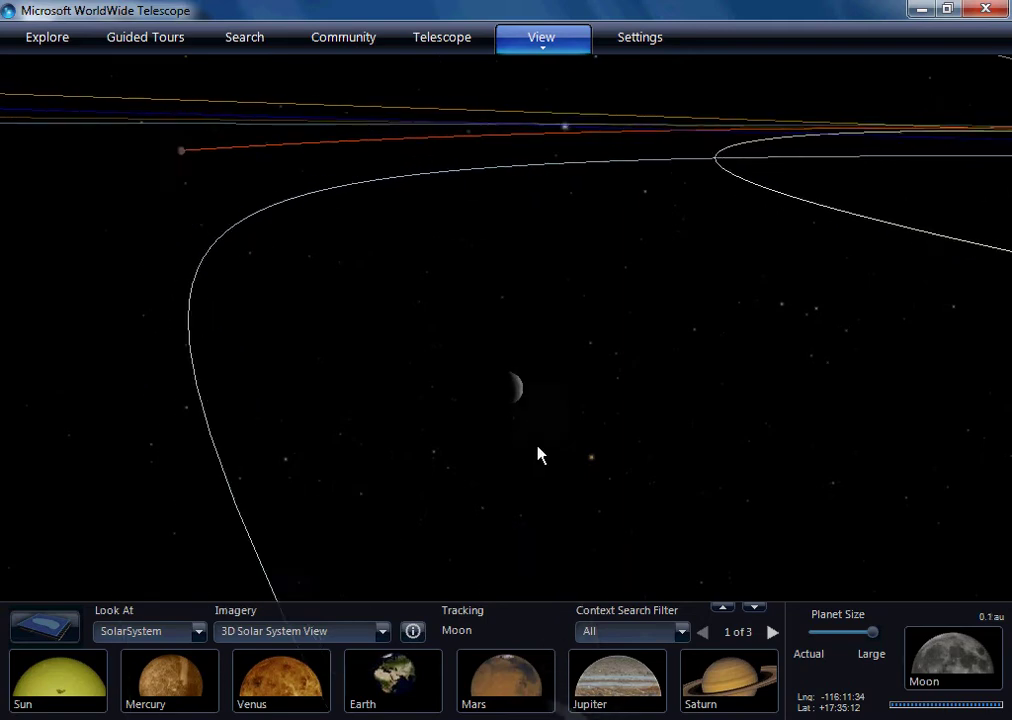
drag(403, 489, 538, 516)
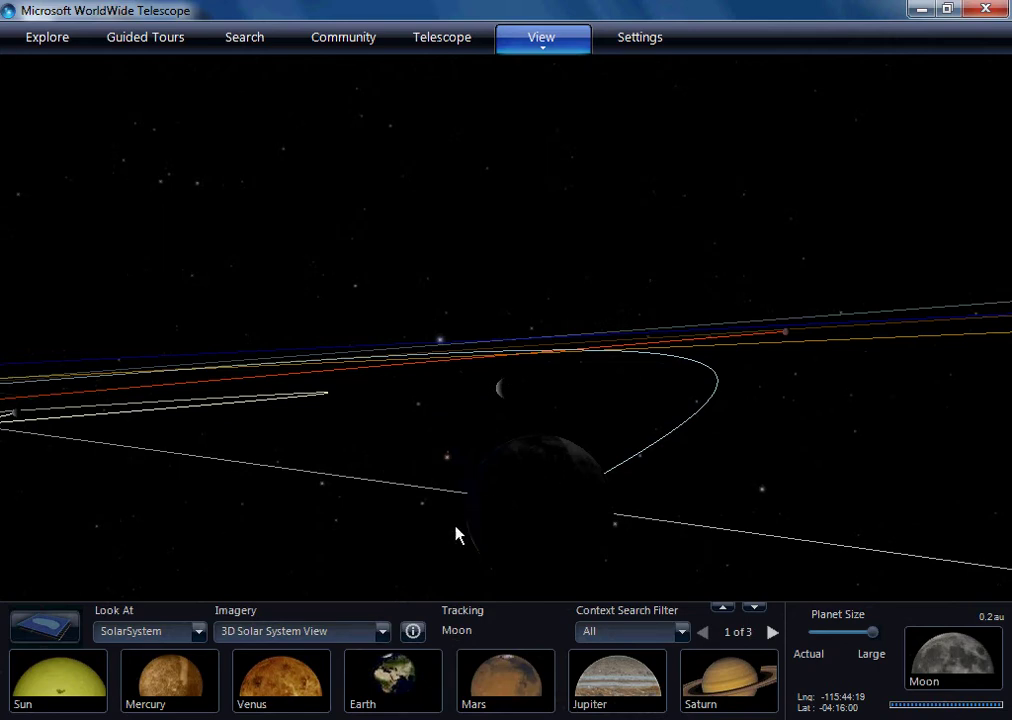
- Orbit the inner solar system and zoom out past 20 au and 1000 au into the stars
drag(342, 535, 506, 462)
scroll(506, 462, down, 10)
drag(558, 500, 624, 424)
scroll(630, 430, down, 10)
scroll(733, 399, down, 3)
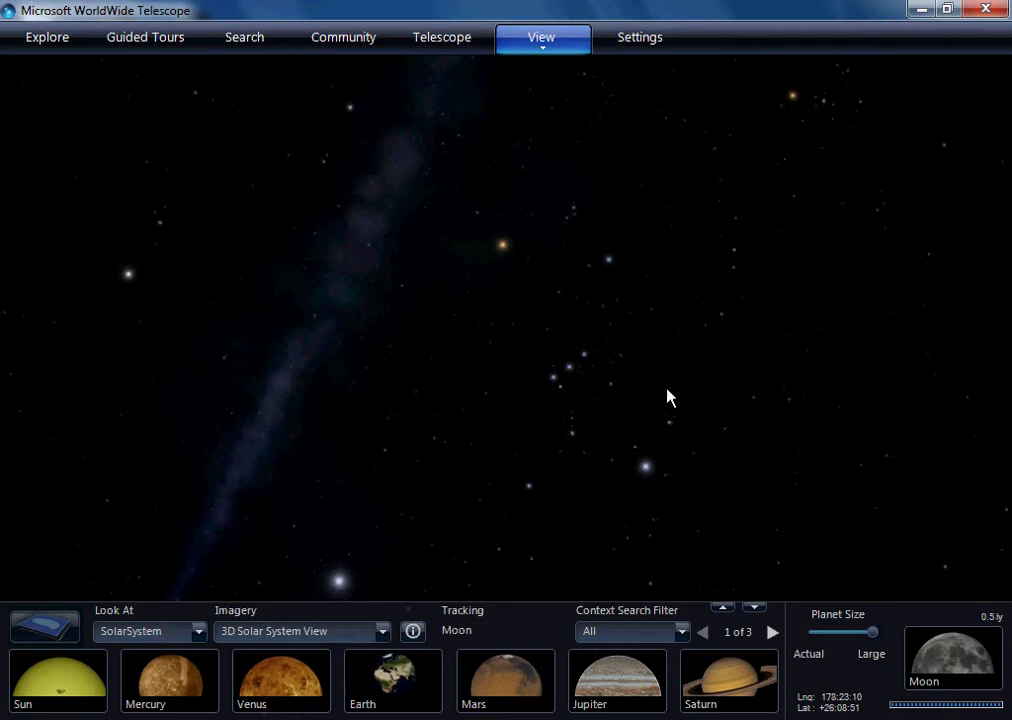
- Turn the view to bring in the Milky Way and zoom out among nearby stars
drag(327, 424, 651, 429)
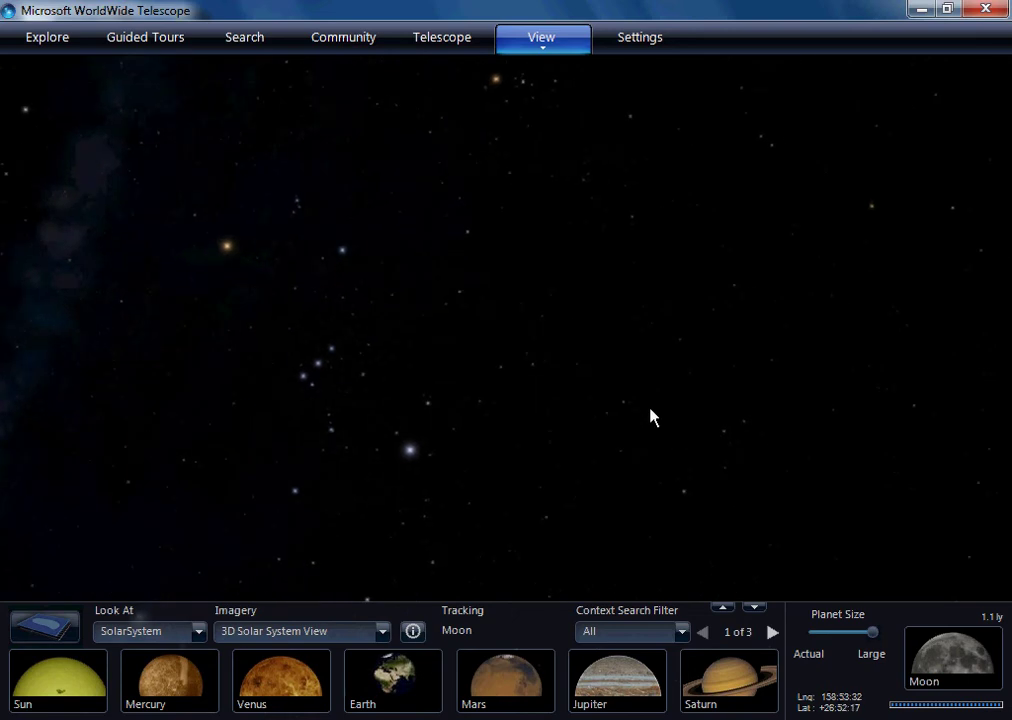
drag(700, 404, 398, 440)
scroll(489, 408, down, 1)
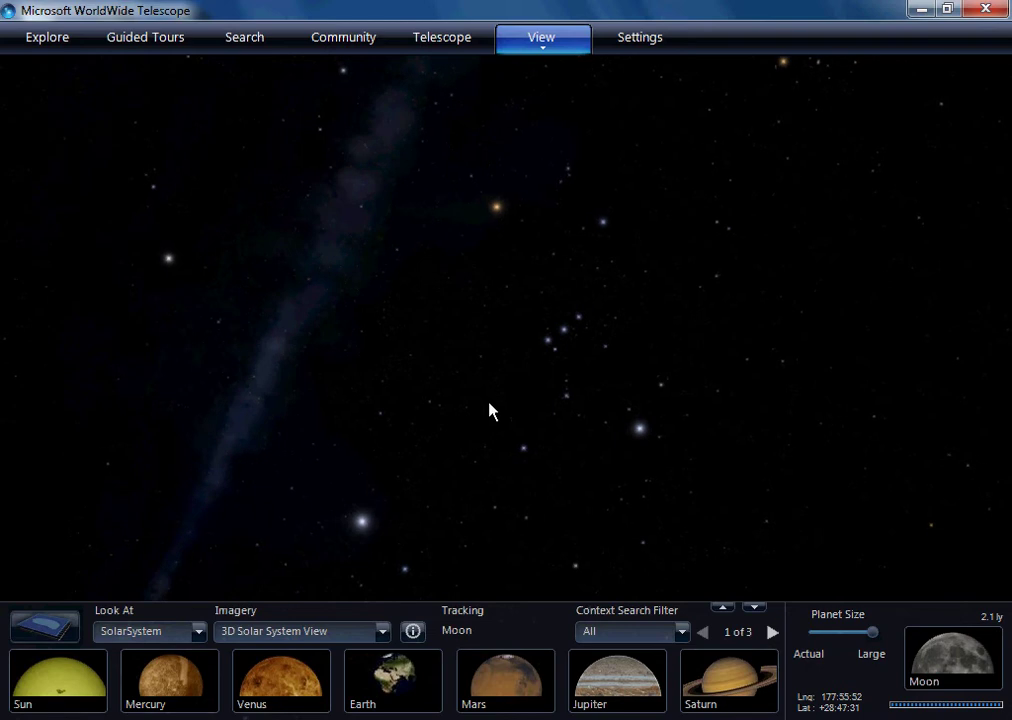
scroll(489, 403, down, 2)
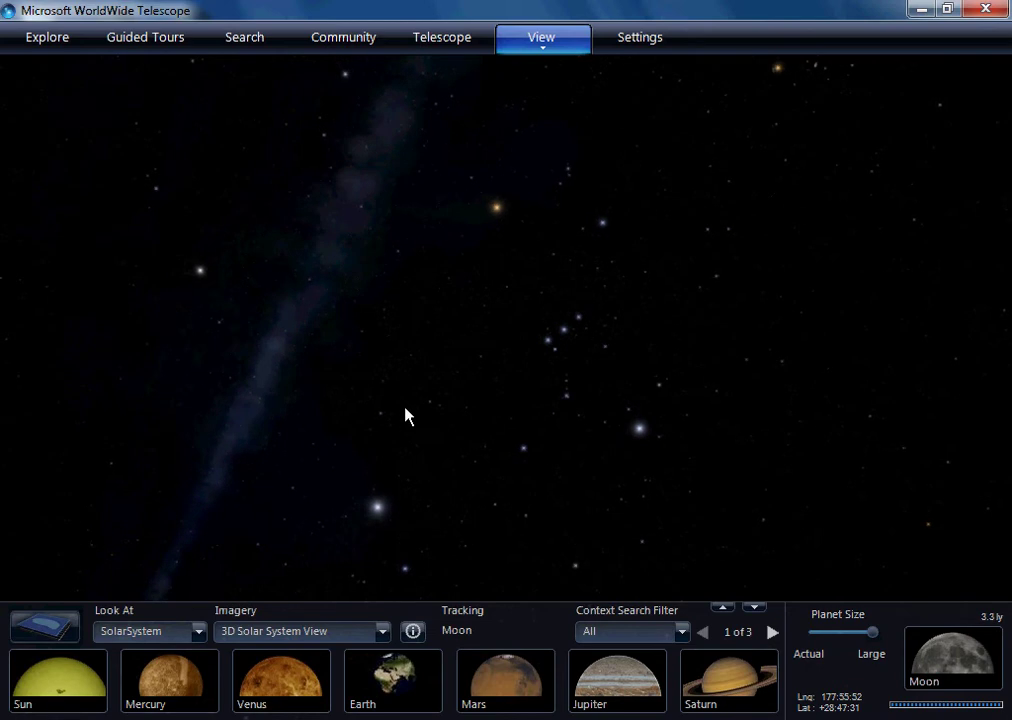
scroll(407, 416, down, 2)
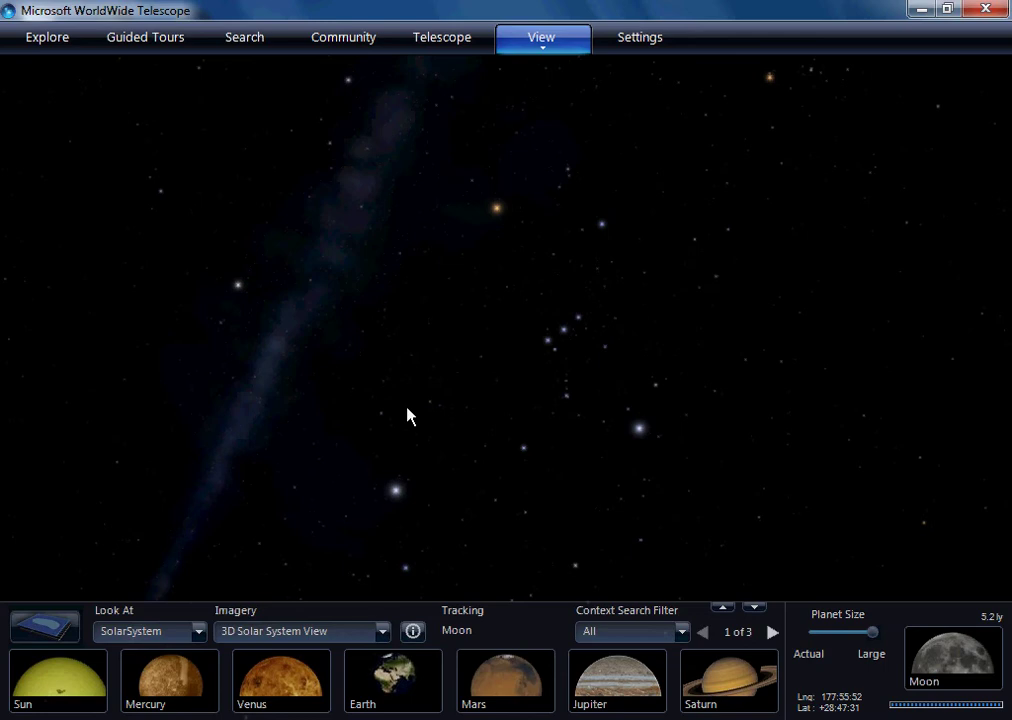
- Rotate the view back and forth across the nearby stars and constellation
drag(356, 420, 479, 429)
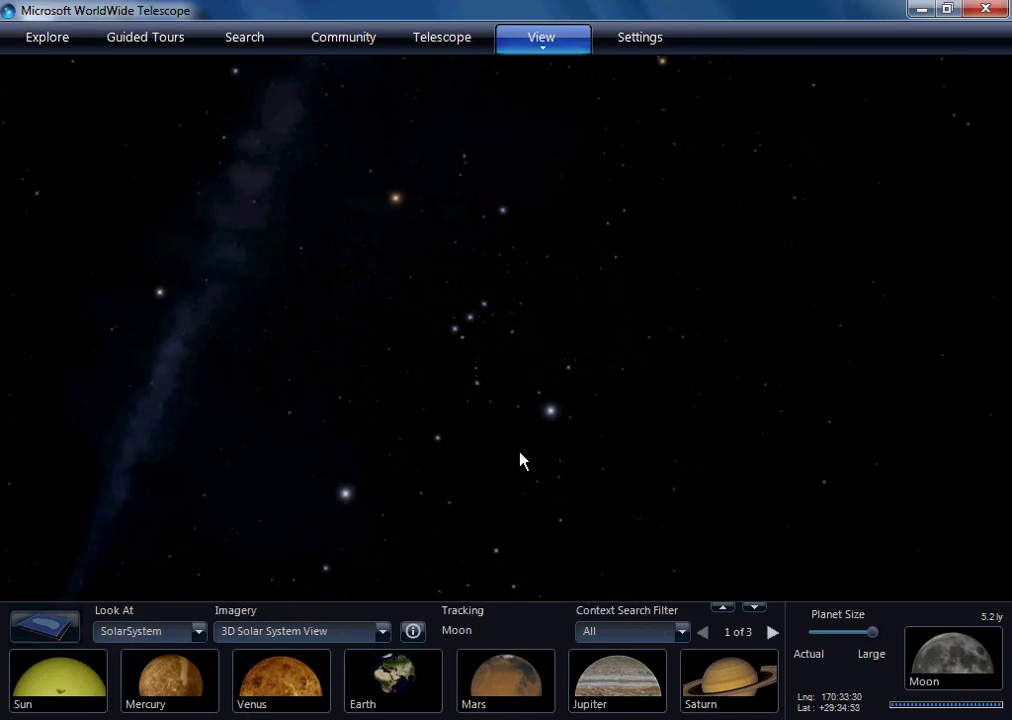
drag(580, 491, 518, 443)
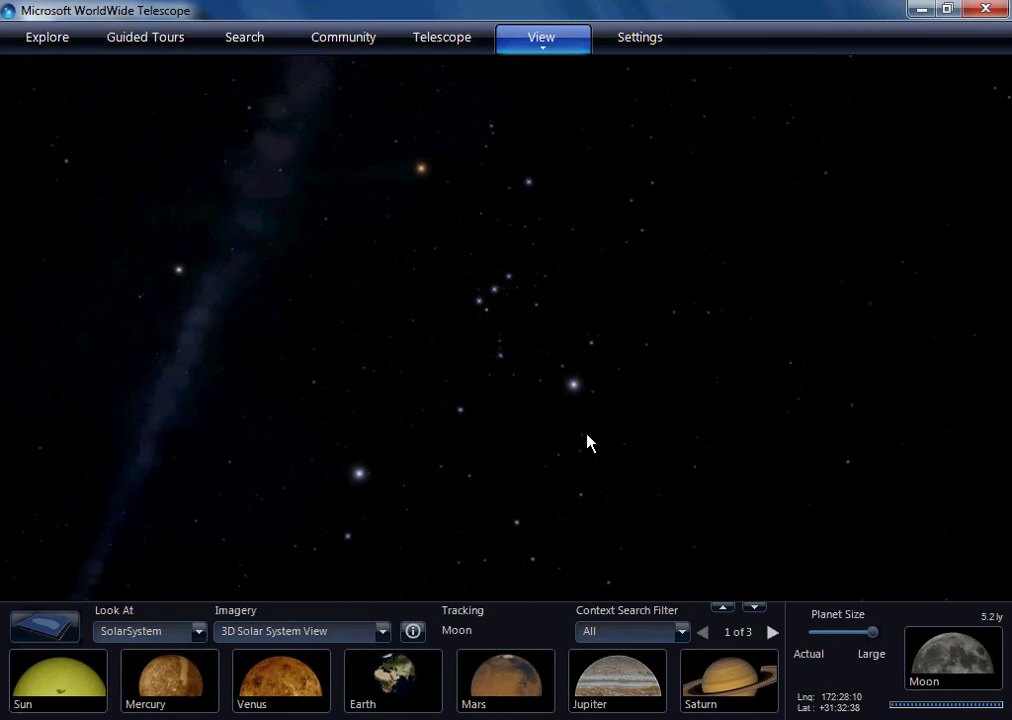
drag(621, 438, 673, 499)
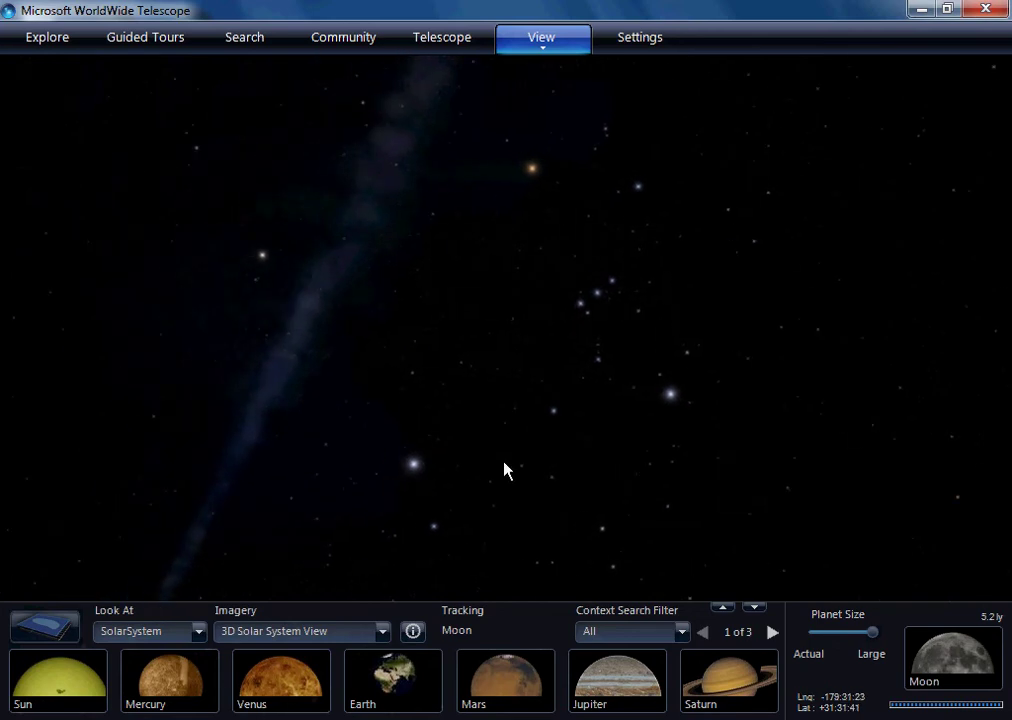
drag(398, 465, 375, 465)
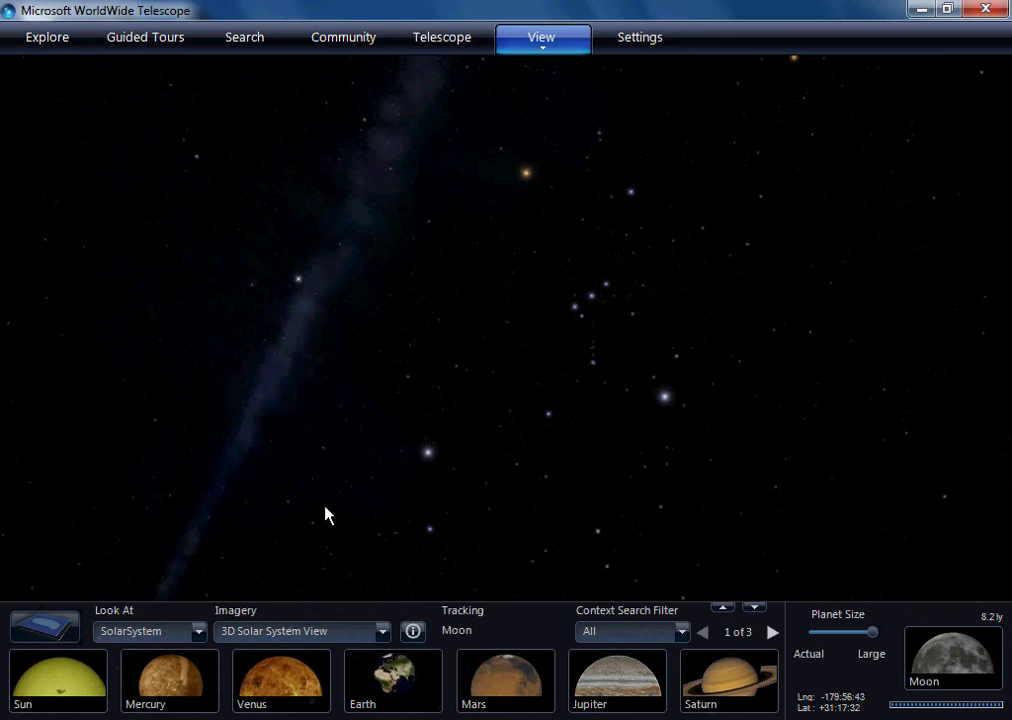
drag(339, 497, 436, 501)
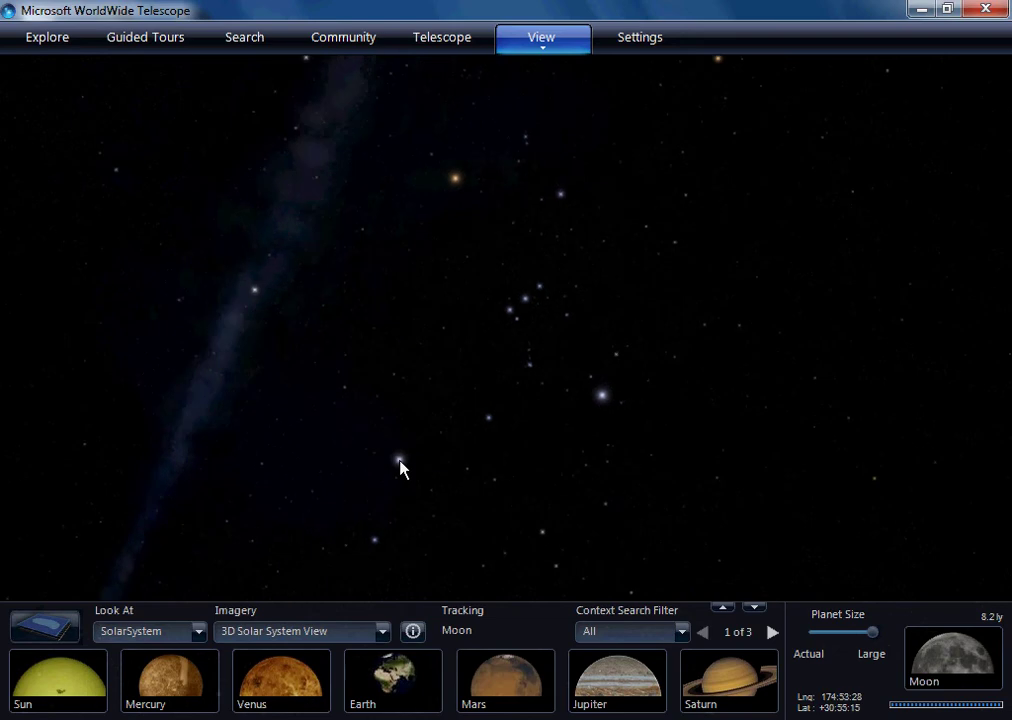
drag(288, 502, 470, 479)
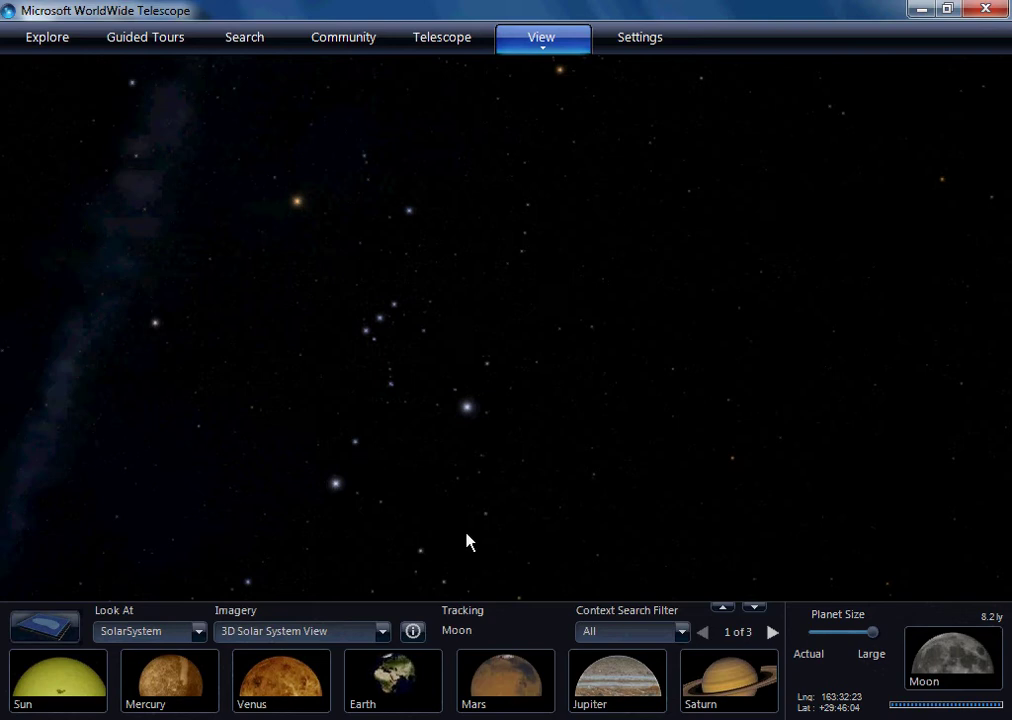
drag(495, 544, 273, 543)
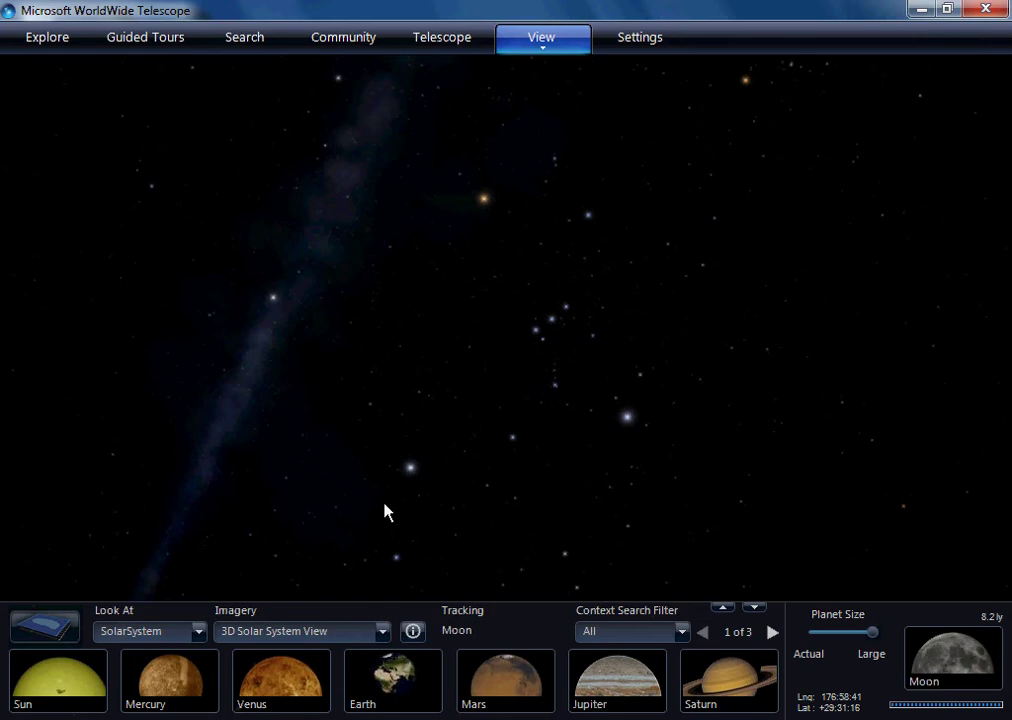
- Zoom out further, pan the star field, and bring up details for the star Alnitak
scroll(387, 511, down, 2)
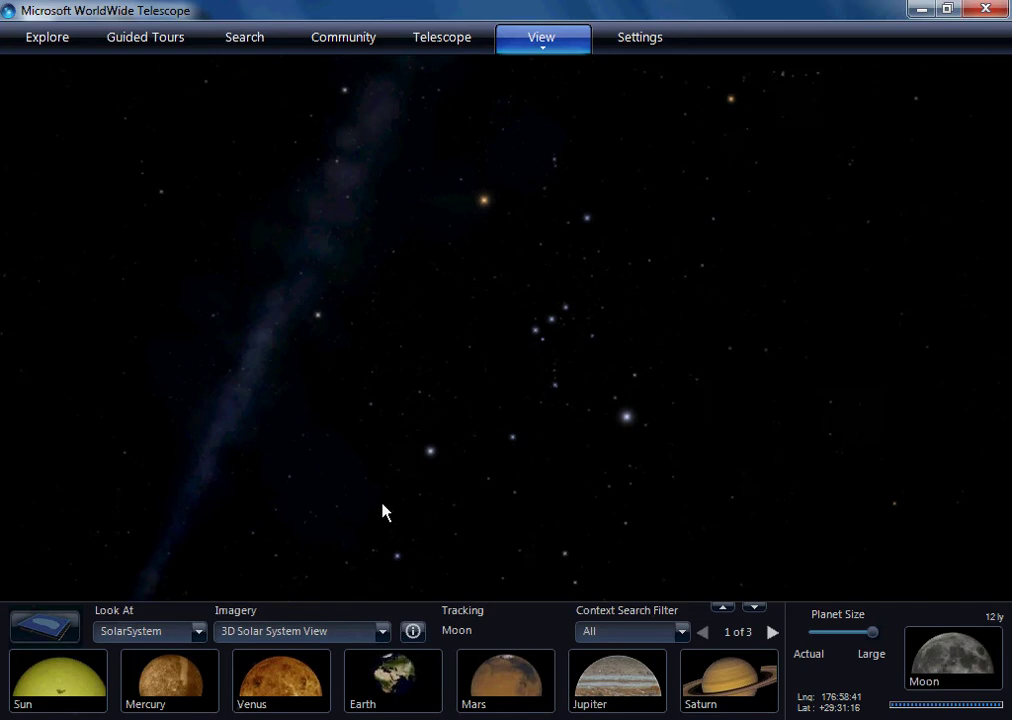
drag(330, 499, 546, 503)
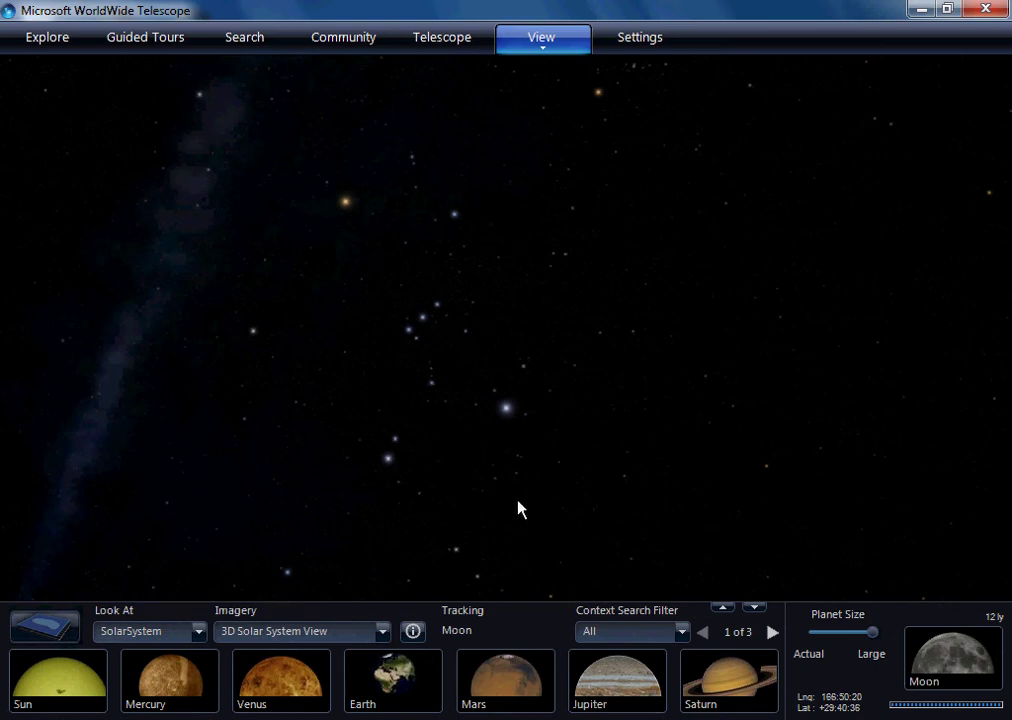
drag(533, 522, 445, 537)
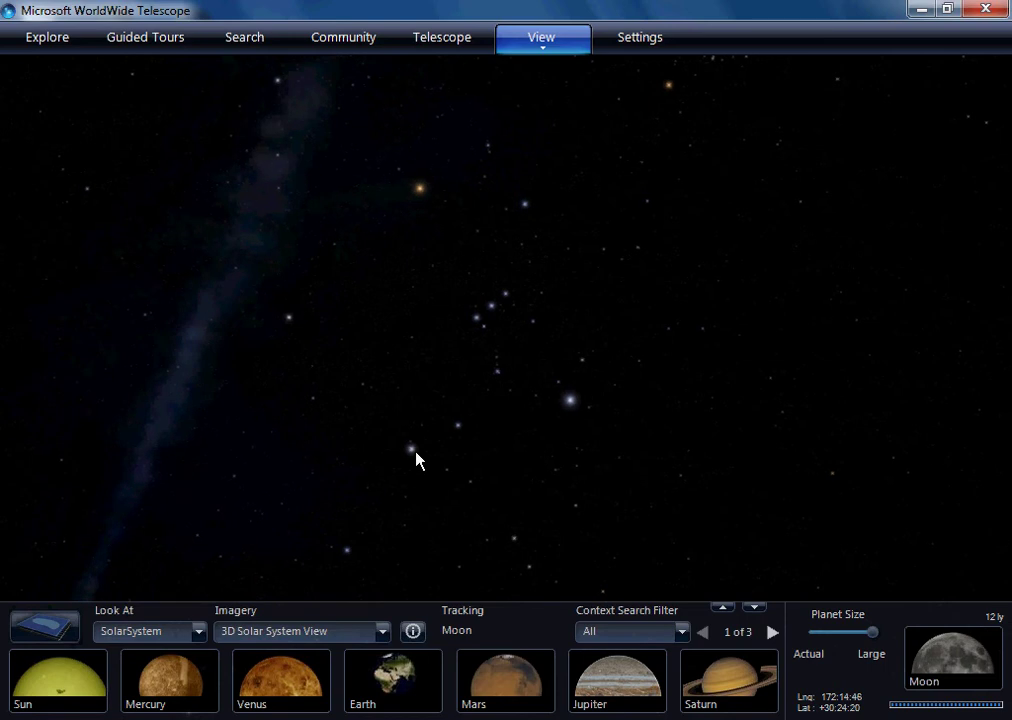
right_click(476, 320)
- Center on and track Alnitak, then zoom out to about 745 light-years
click(318, 621)
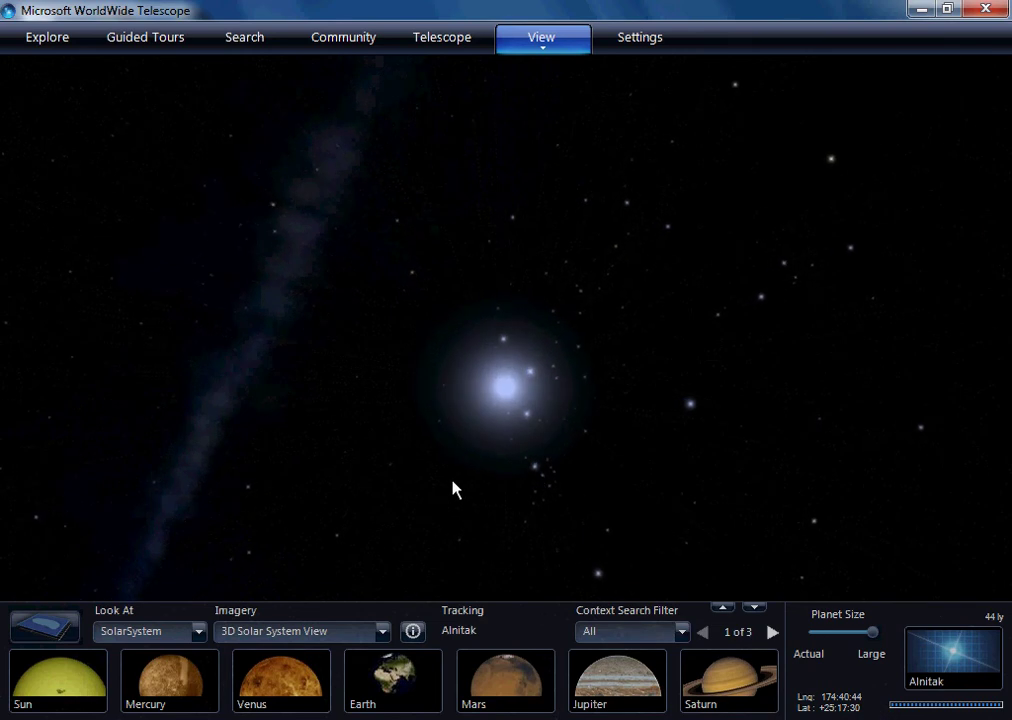
scroll(452, 489, down, 3)
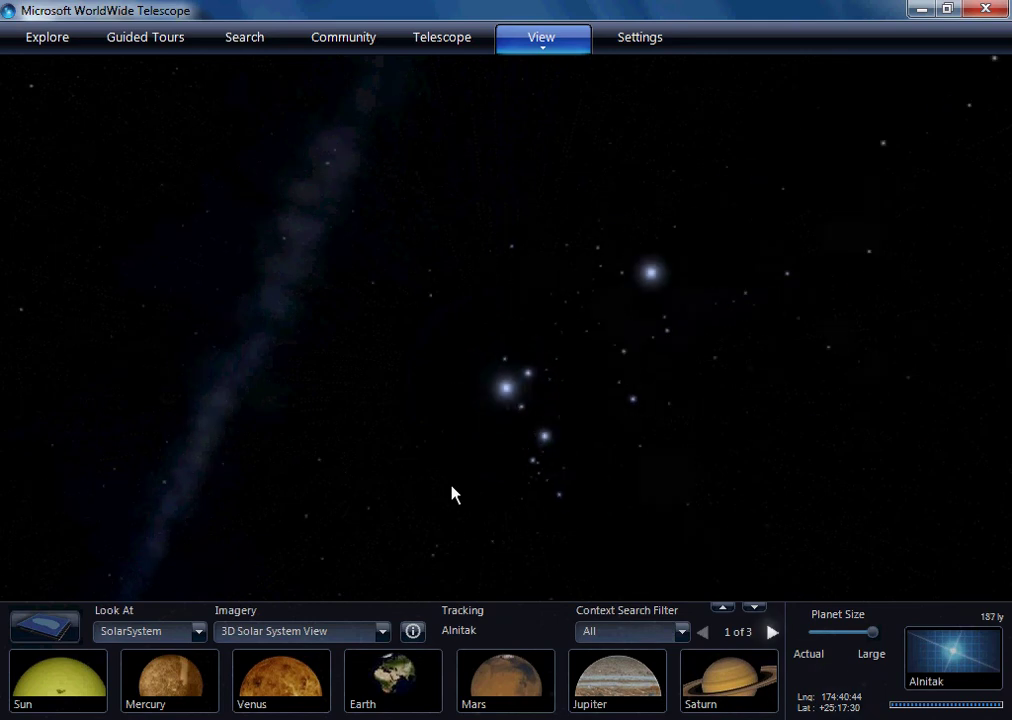
scroll(450, 489, down, 5)
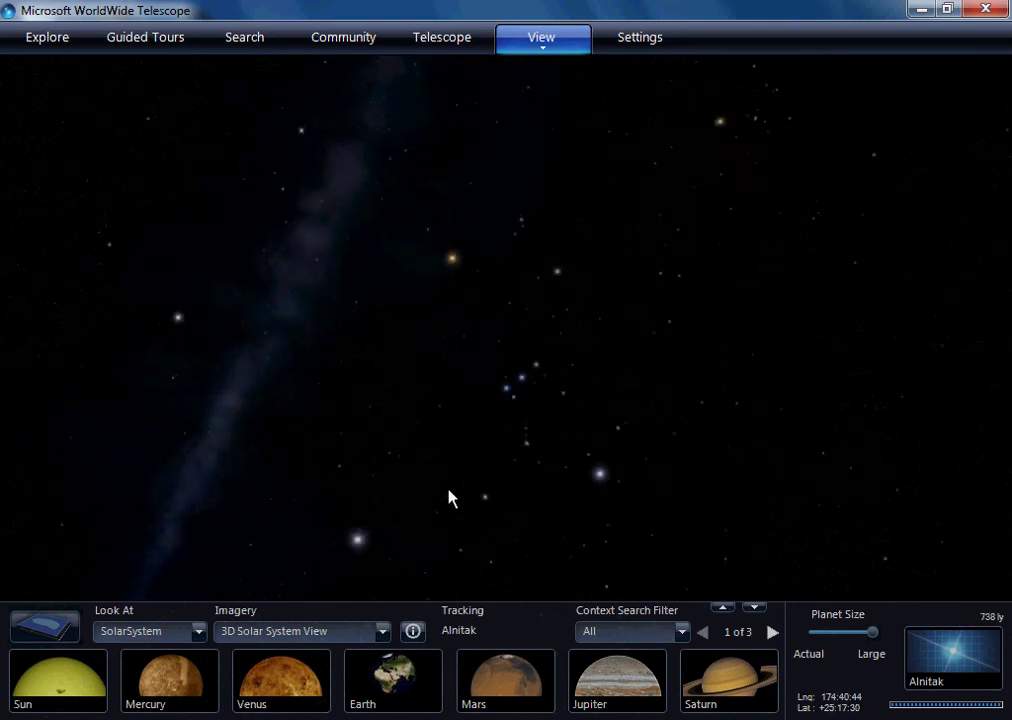
scroll(450, 497, up, 3)
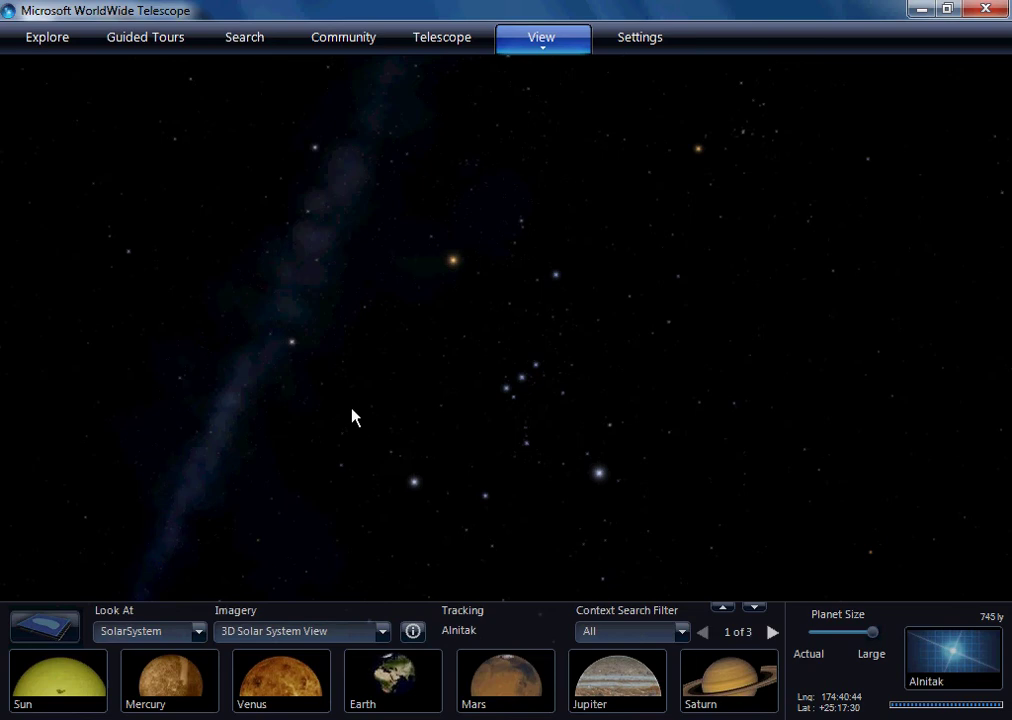
- Rotate and tilt the view to show the full Milky Way spiral from about 100,000 ly
drag(355, 408, 667, 398)
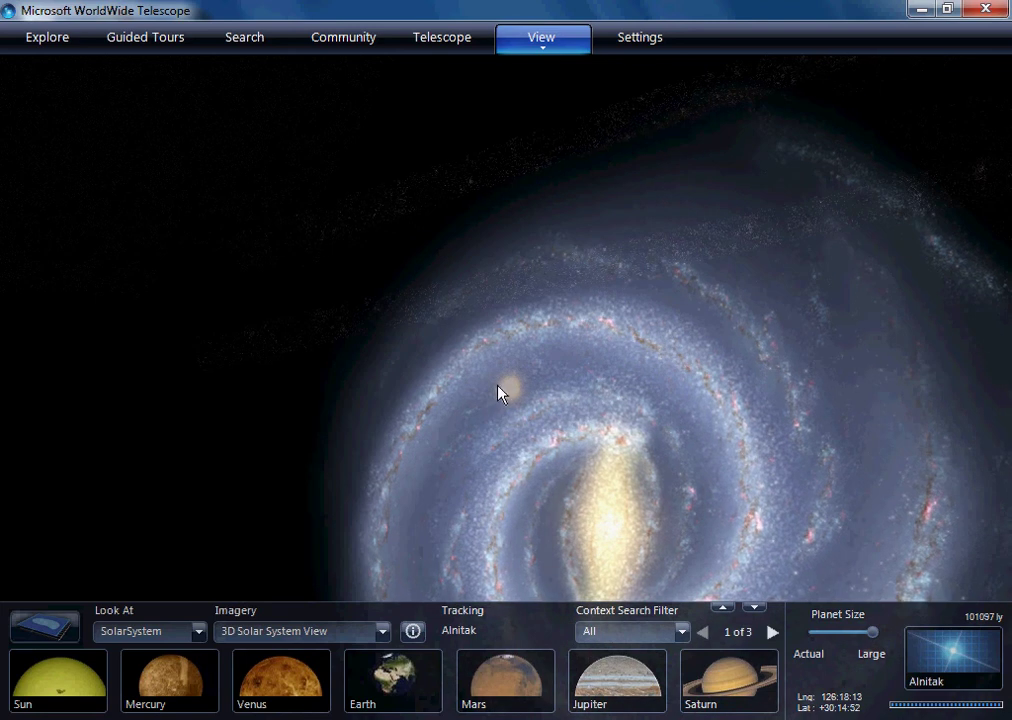
mouse_move(503, 400)
mouse_down()
mouse_move(447, 463)
mouse_move(520, 460)
mouse_move(508, 400)
mouse_up()
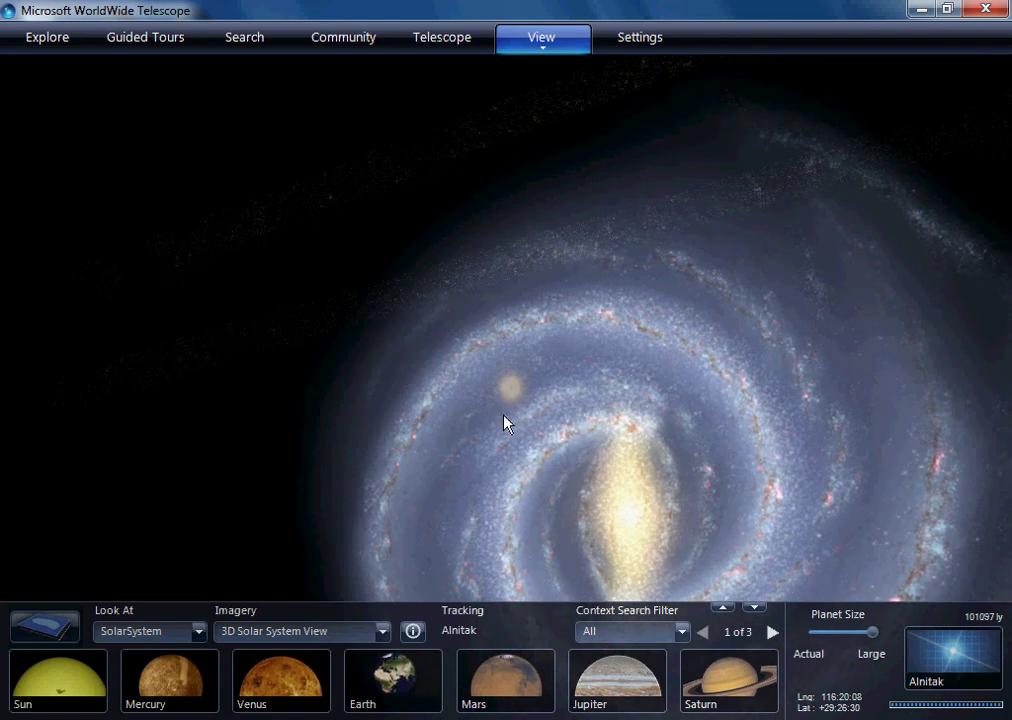
drag(526, 463, 511, 390)
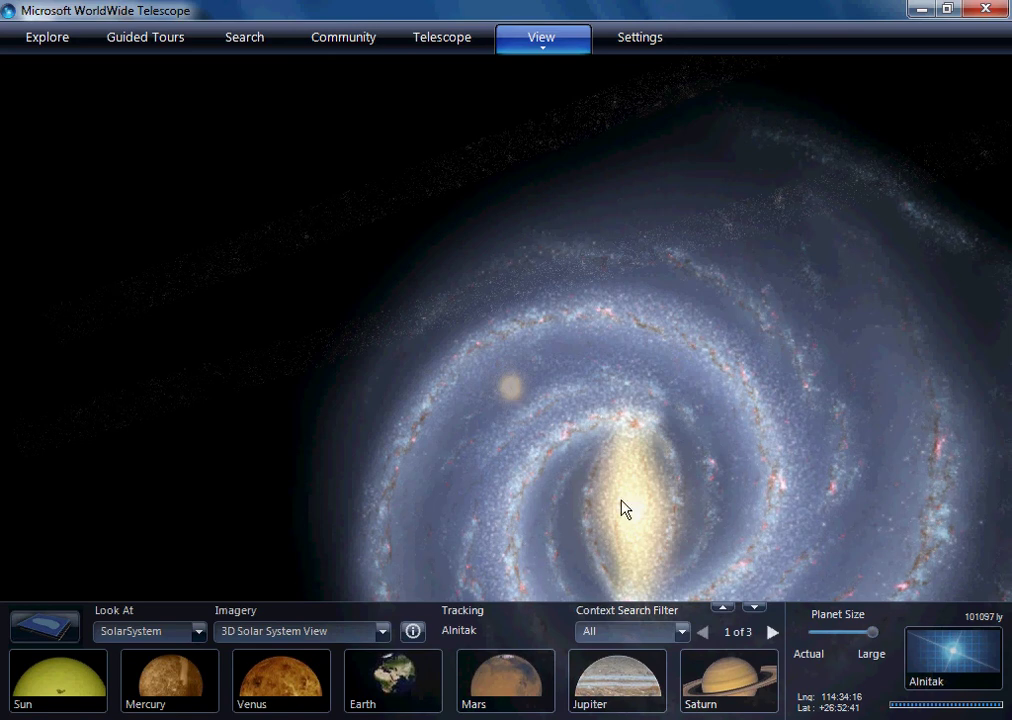
- Zoom out past the Milky Way, orbiting until the star bands merge
scroll(617, 481, down, 5)
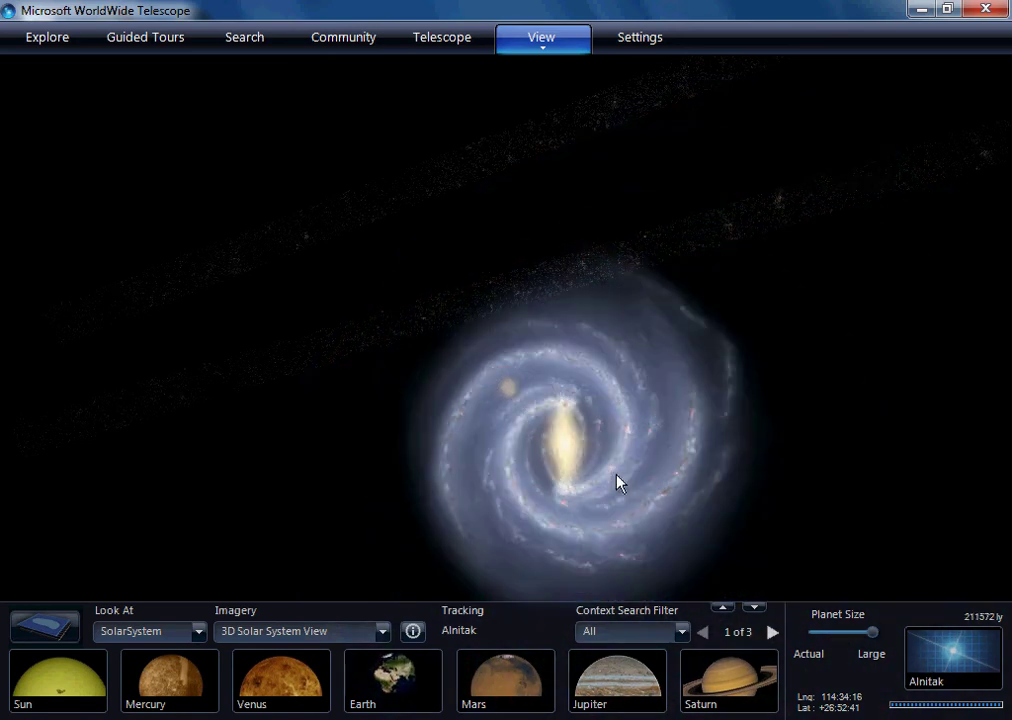
drag(664, 497, 389, 456)
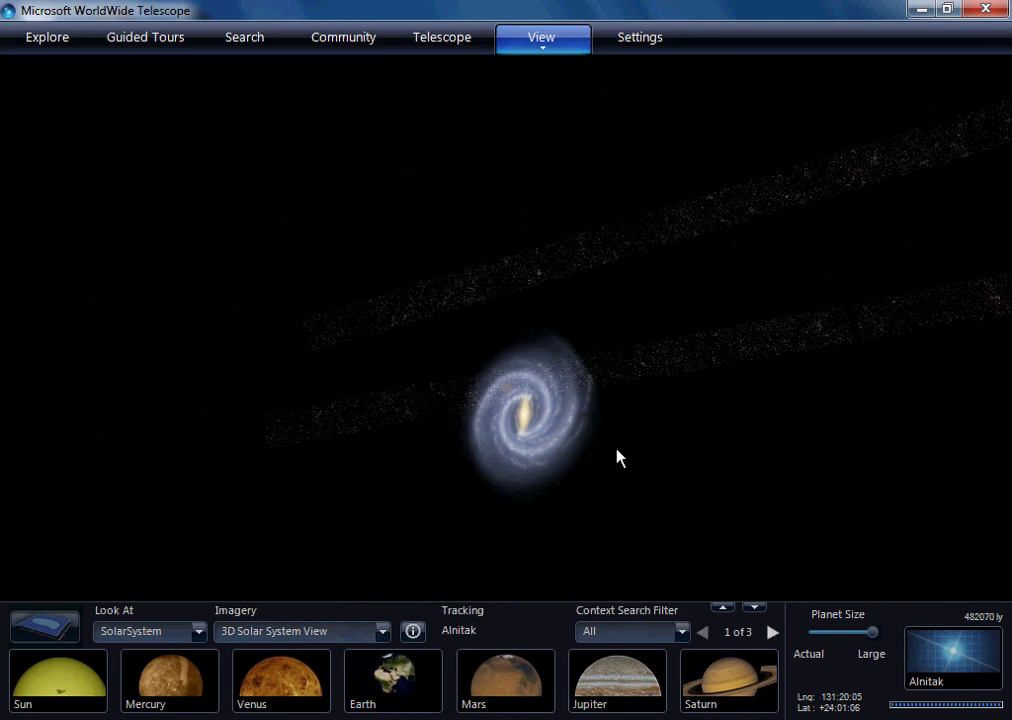
scroll(617, 461, down, 3)
scroll(583, 463, down, 5)
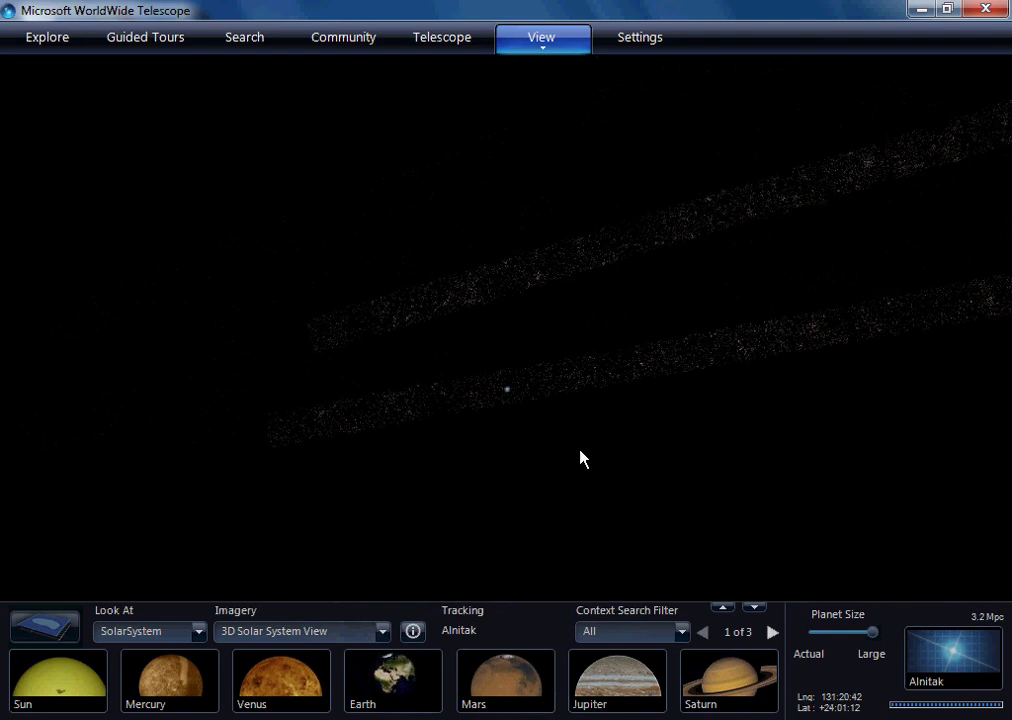
scroll(577, 457, down, 5)
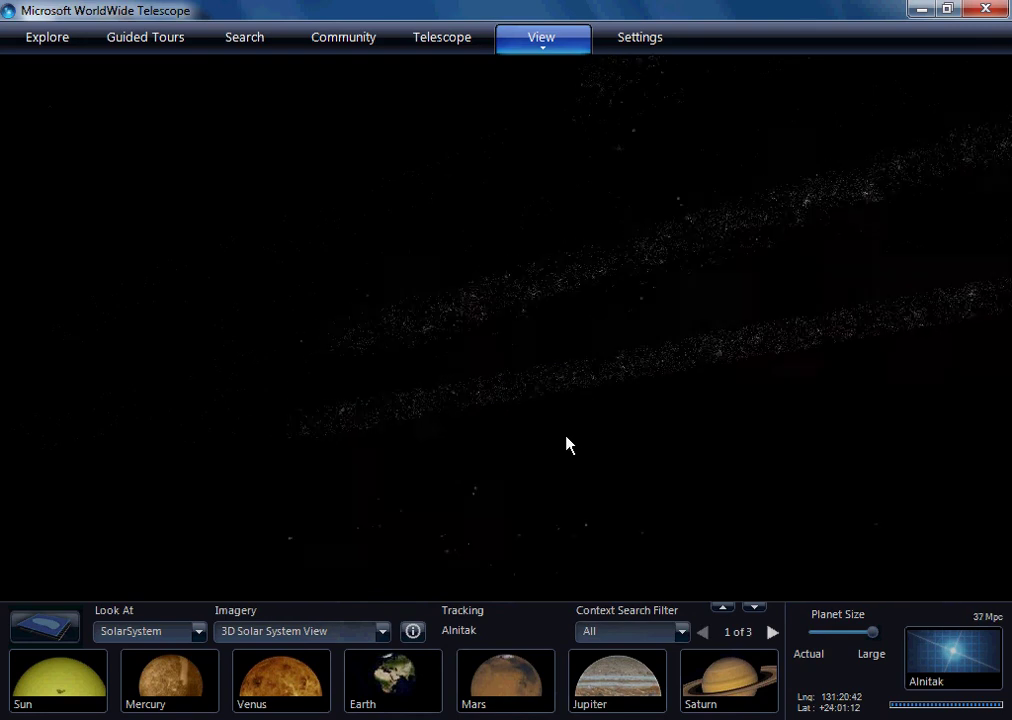
drag(565, 444, 565, 378)
- Orbit around the star band and pull back until the galaxy cloud reads 1.1 Gpc
drag(413, 391, 327, 388)
drag(170, 337, 239, 277)
drag(220, 319, 351, 366)
drag(272, 343, 405, 365)
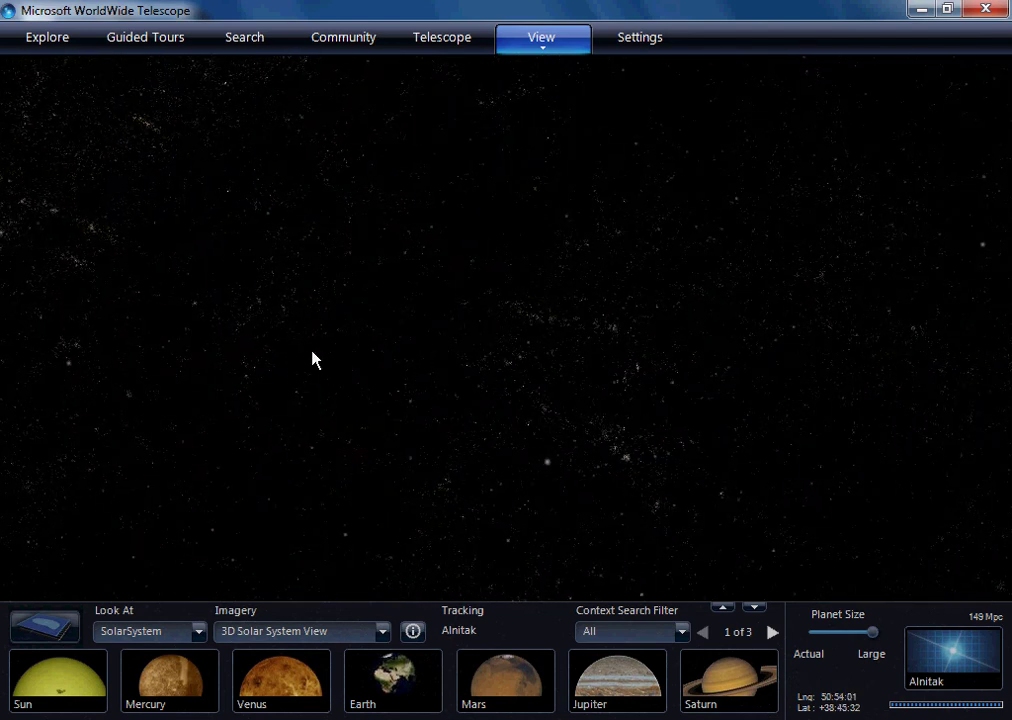
scroll(312, 362, down, 3)
scroll(273, 378, down, 2)
drag(267, 380, 503, 417)
scroll(503, 417, down, 5)
mouse_move(808, 150)
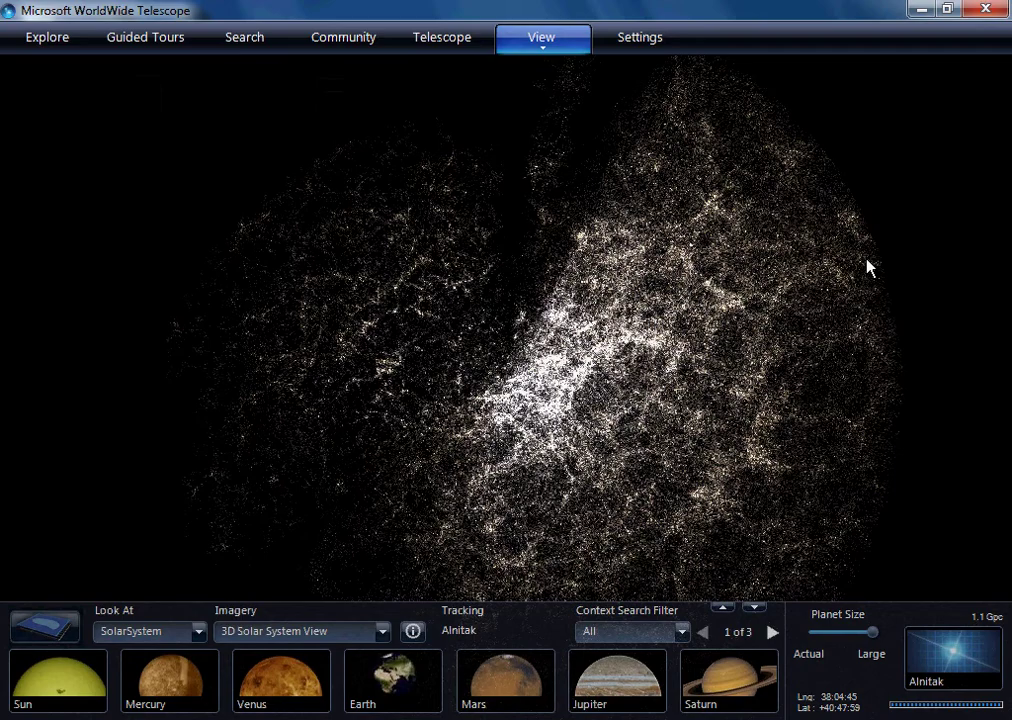
- Swing the SDSS galaxy map around repeatedly until its two wedge-shaped halves separate
drag(797, 526, 757, 537)
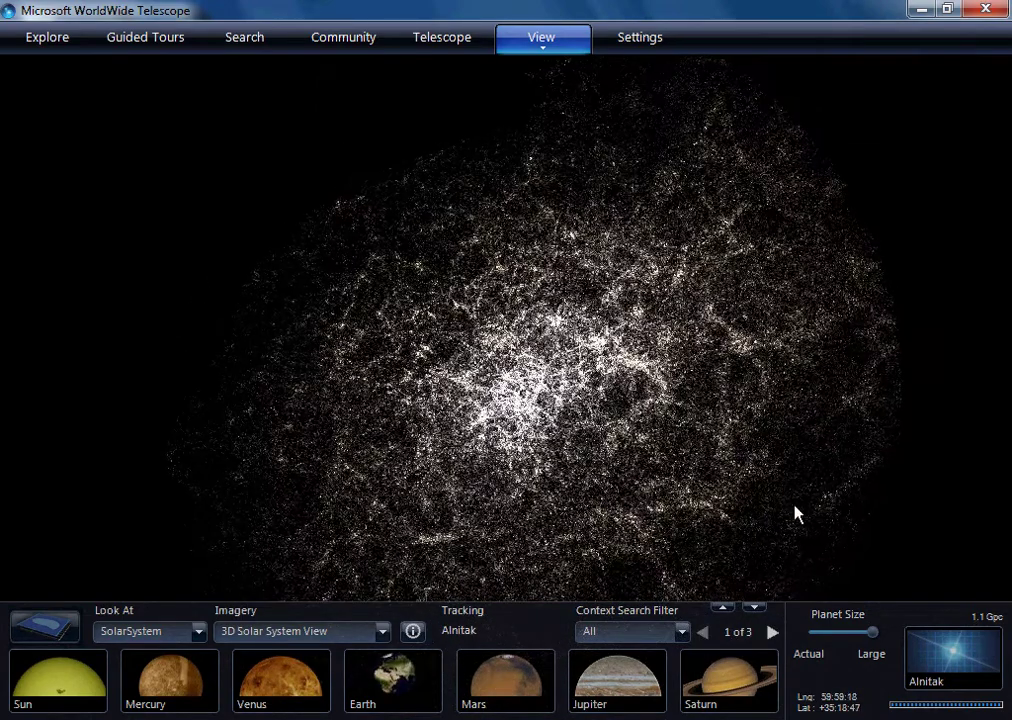
drag(818, 492, 610, 479)
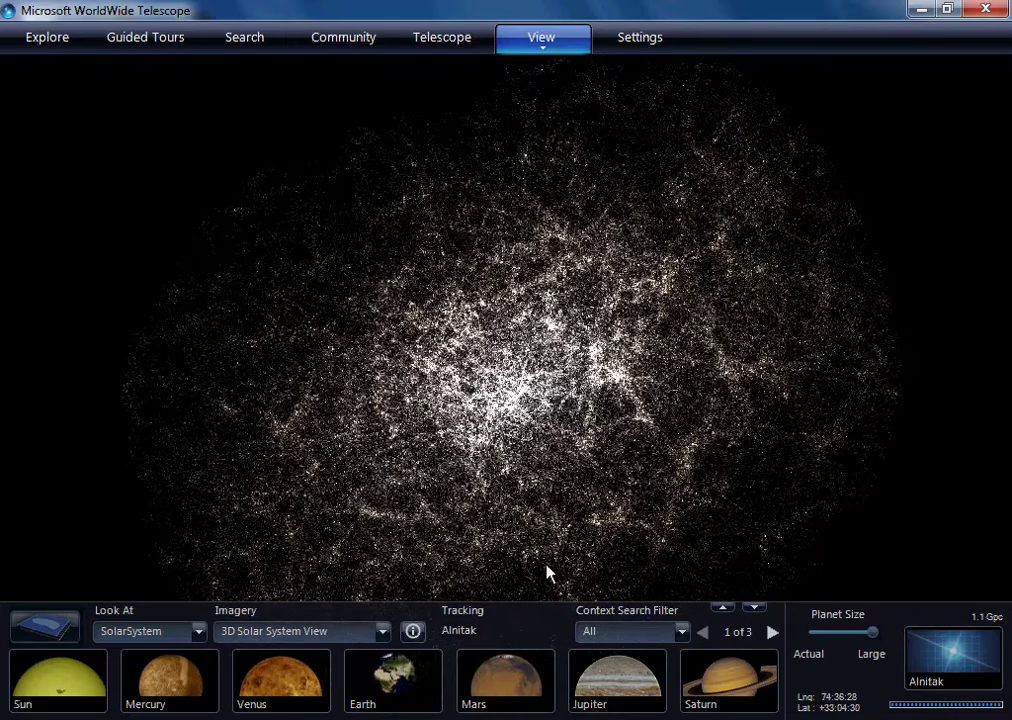
drag(454, 486, 689, 540)
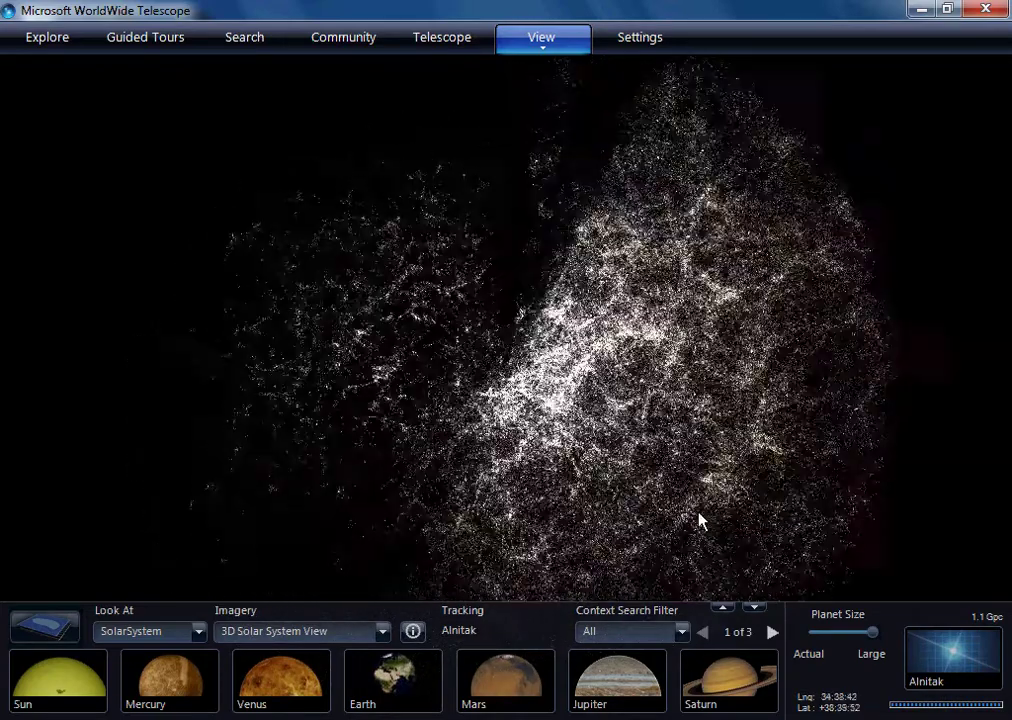
drag(630, 507, 436, 517)
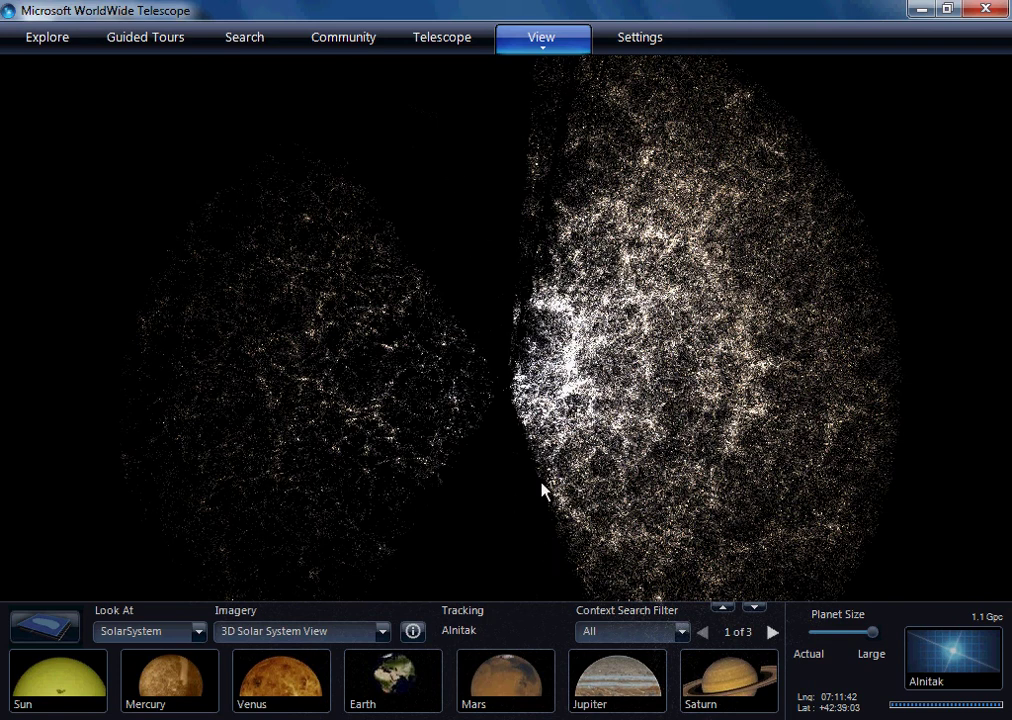
drag(813, 454, 527, 450)
- Identify the galaxy at the map's centre and center on and track it in Virgo
right_click(527, 450)
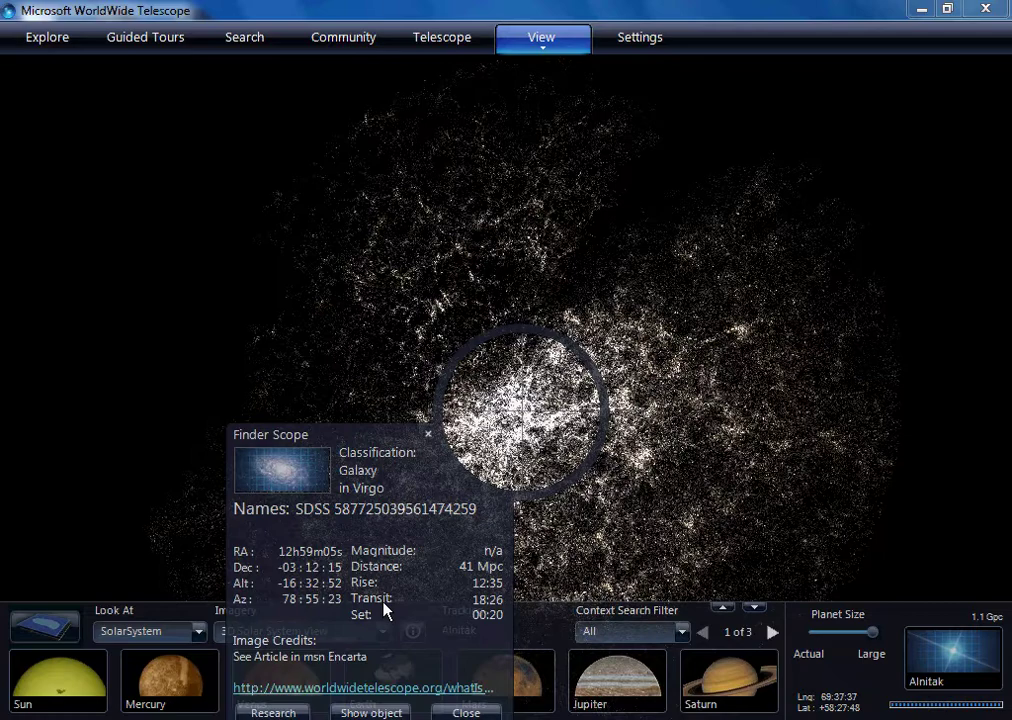
click(371, 711)
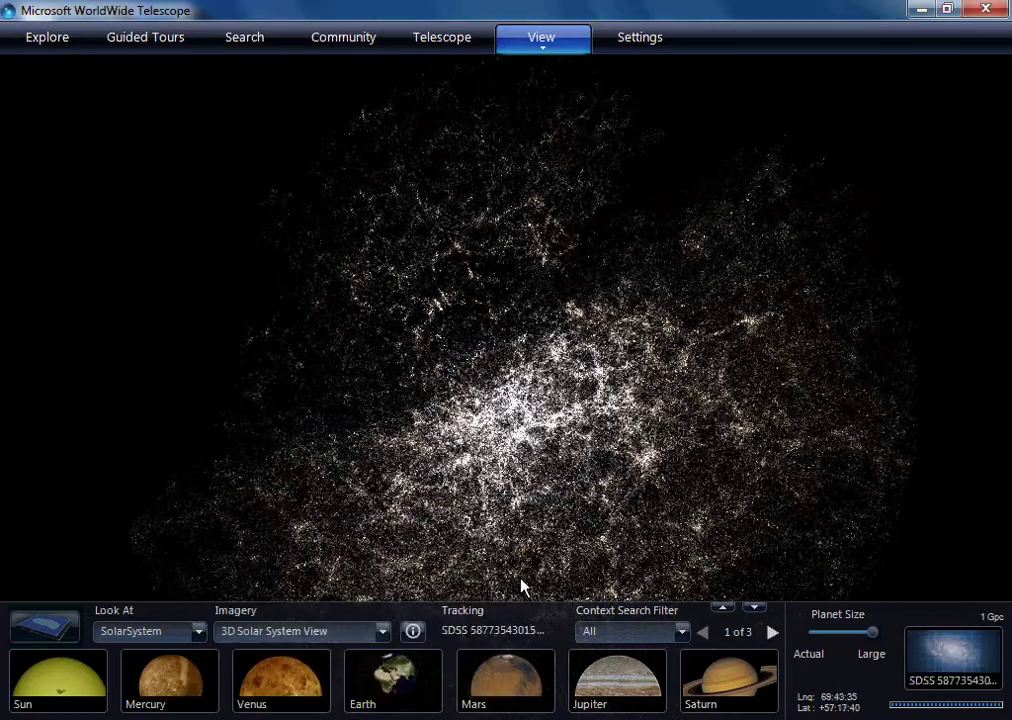